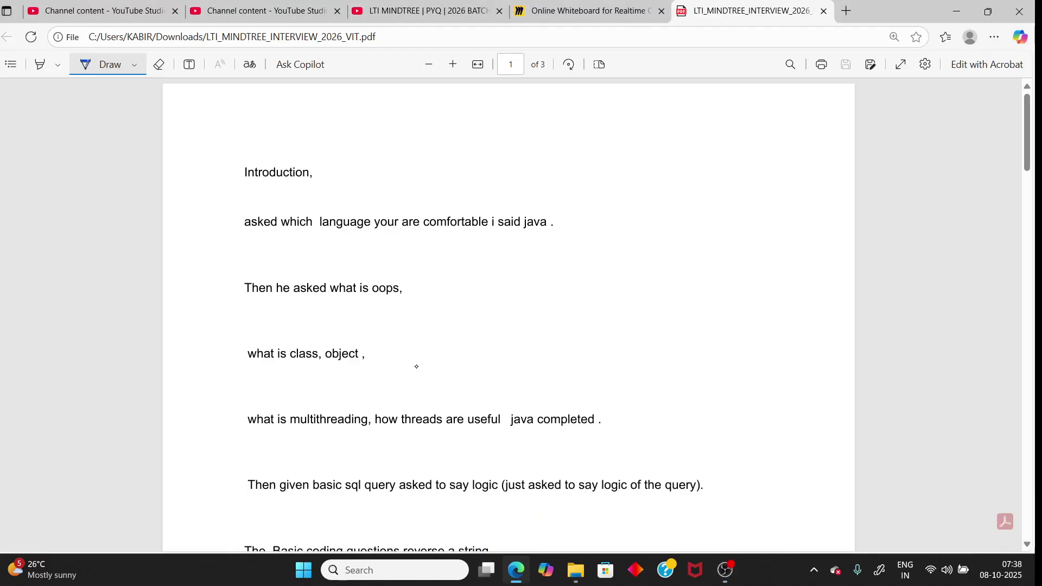
Step: Write VIT at the top of page 1, circle it, and add 'who have ai' after it
mouse_move(192, 112)
mouse_down()
mouse_move(204, 109)
mouse_move(213, 130)
mouse_up()
drag(206, 109, 220, 107)
mouse_move(206, 132)
mouse_down()
mouse_move(222, 131)
mouse_move(241, 107)
mouse_up()
drag(234, 107, 234, 128)
mouse_move(234, 90)
mouse_down()
mouse_move(348, 131)
mouse_move(389, 130)
mouse_move(396, 115)
mouse_move(527, 119)
mouse_move(543, 100)
mouse_move(530, 119)
mouse_up()
mouse_move(529, 118)
mouse_down()
mouse_move(620, 116)
mouse_move(612, 137)
mouse_up()
Step: Write a circled TR with an arrow pointing down to HR
mouse_move(606, 137)
mouse_down()
mouse_move(607, 162)
mouse_move(634, 161)
mouse_up()
mouse_move(640, 122)
mouse_down()
mouse_move(590, 124)
mouse_move(645, 130)
mouse_move(658, 150)
mouse_up()
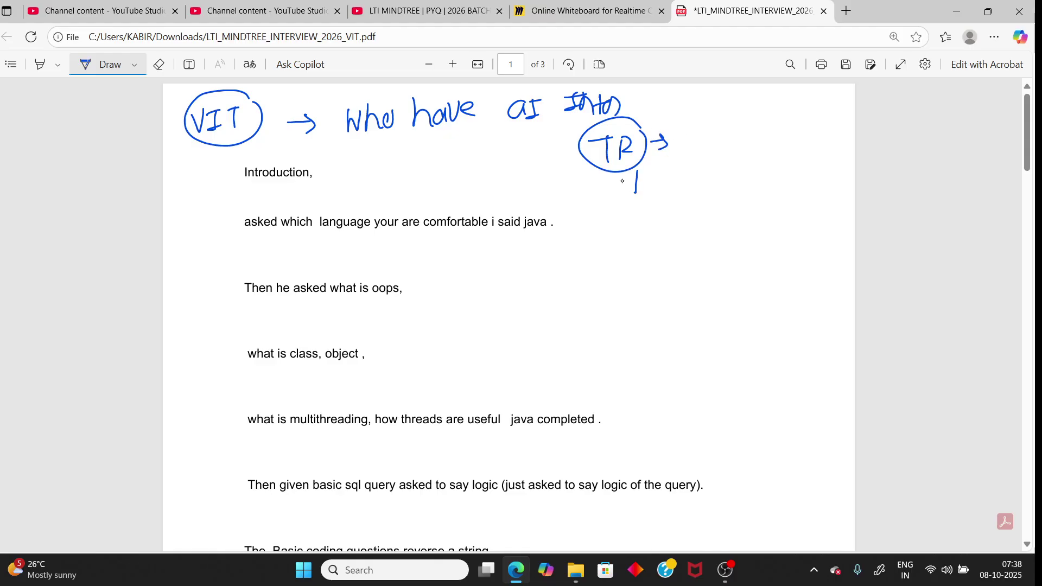
mouse_move(622, 181)
mouse_down()
mouse_move(638, 187)
mouse_move(625, 236)
mouse_up()
mouse_move(637, 212)
mouse_down()
mouse_move(638, 236)
mouse_move(638, 224)
mouse_up()
mouse_move(647, 211)
mouse_down()
mouse_move(647, 236)
mouse_move(665, 232)
mouse_up()
Step: Write 'ai-shon' in an oval at the top right, with 'In vit' below it
mouse_move(717, 122)
mouse_down()
mouse_move(777, 125)
mouse_move(781, 112)
mouse_up()
drag(793, 105, 805, 123)
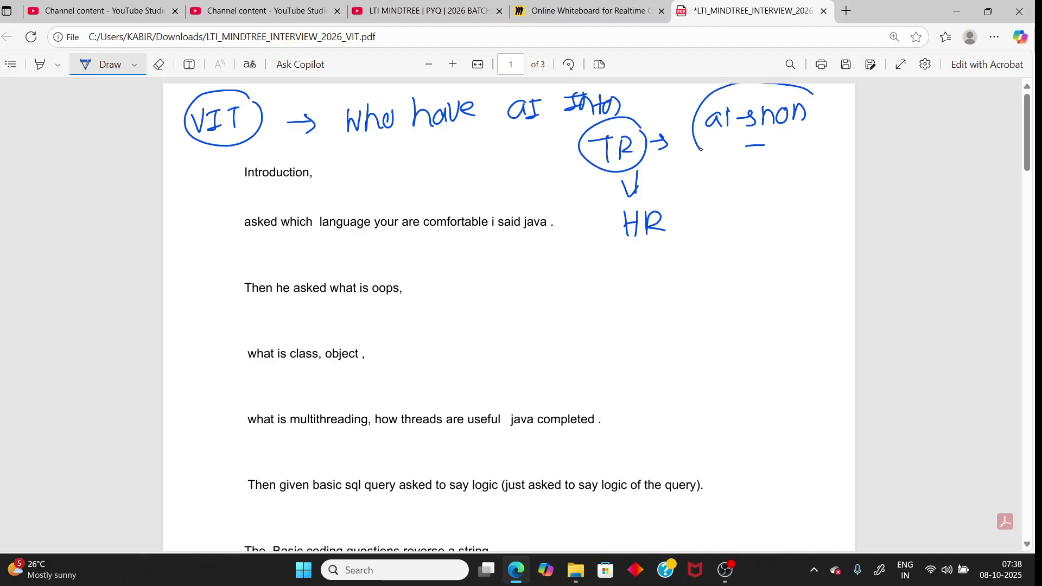
drag(815, 91, 807, 114)
drag(716, 132, 744, 134)
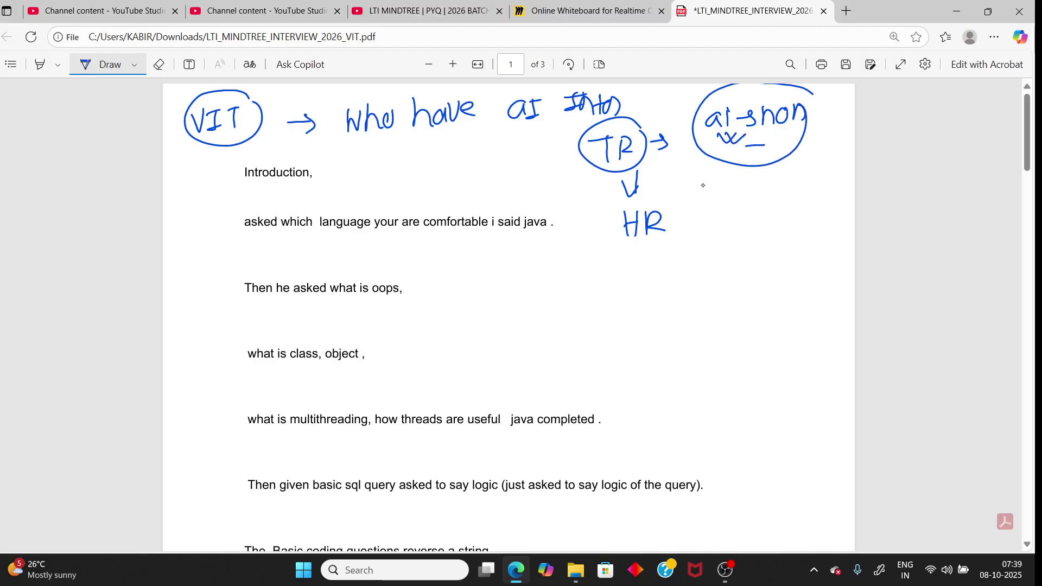
drag(698, 180, 721, 181)
mouse_move(708, 181)
mouse_down()
mouse_move(706, 203)
mouse_move(718, 202)
mouse_up()
mouse_move(716, 204)
mouse_down()
mouse_move(734, 182)
mouse_move(785, 190)
mouse_up()
mouse_move(734, 96)
mouse_down()
mouse_move(707, 101)
mouse_move(730, 103)
mouse_up()
Step: Underline 'Who' and 'have', tick Introduction, and underline the language question
mouse_move(656, 123)
mouse_down()
mouse_move(603, 116)
mouse_move(657, 132)
mouse_up()
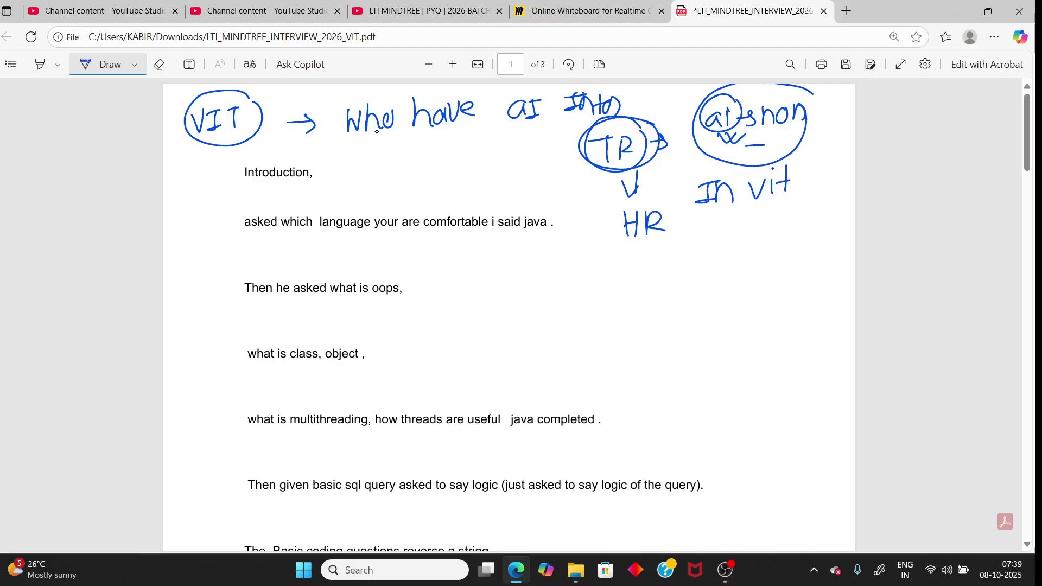
drag(353, 142, 451, 135)
mouse_move(543, 120)
mouse_down()
mouse_move(499, 89)
mouse_move(508, 106)
mouse_up()
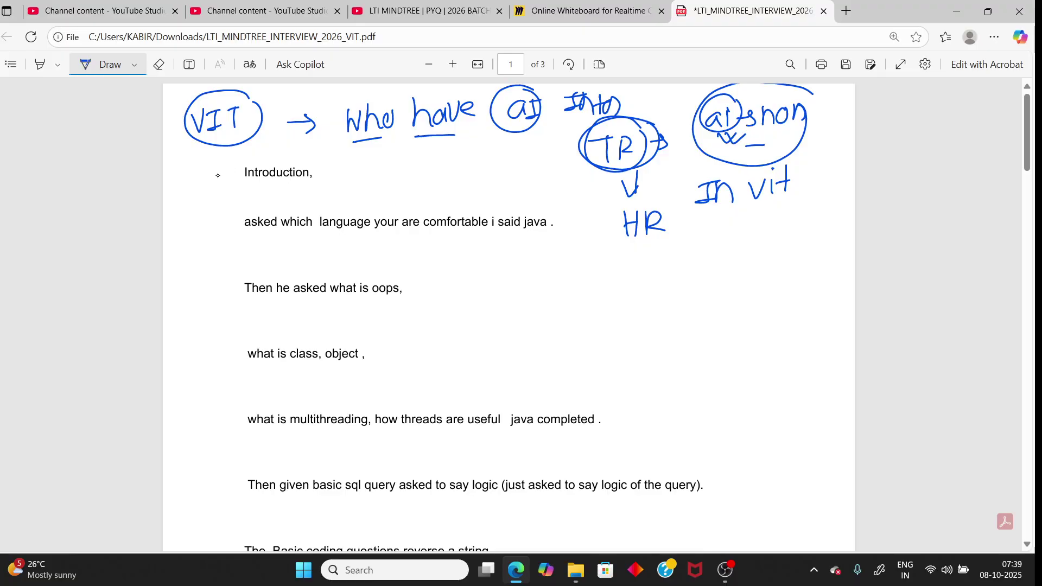
drag(204, 169, 230, 159)
mouse_move(237, 239)
mouse_down()
mouse_move(513, 237)
mouse_move(439, 190)
mouse_move(280, 192)
mouse_move(345, 252)
mouse_move(564, 219)
mouse_move(552, 207)
mouse_up()
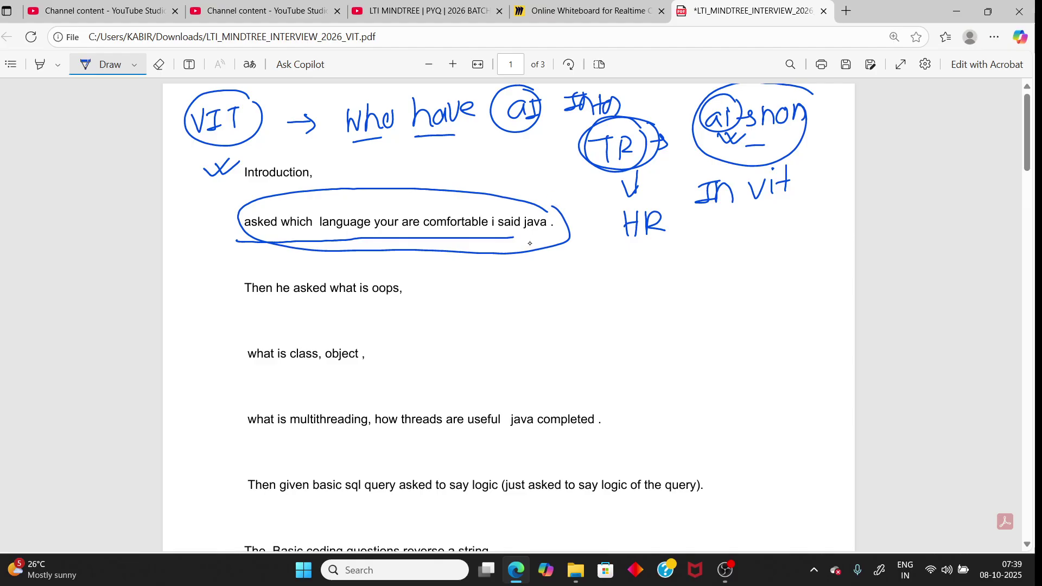
Step: Add an arrow off the language question and underline 'what is oops', 'class' and 'object'
drag(584, 245, 579, 257)
drag(284, 304, 375, 303)
drag(279, 362, 358, 365)
Step: Write OOPS below HR and circle it
mouse_move(688, 265)
mouse_down()
mouse_move(709, 270)
mouse_move(723, 289)
mouse_up()
drag(723, 260, 725, 283)
mouse_move(736, 245)
mouse_down()
mouse_move(758, 257)
mouse_move(745, 249)
mouse_up()
Step: Switch to YouTube and show the LTI MINDTREE PYQ playlist
click(258, 11)
click(429, 10)
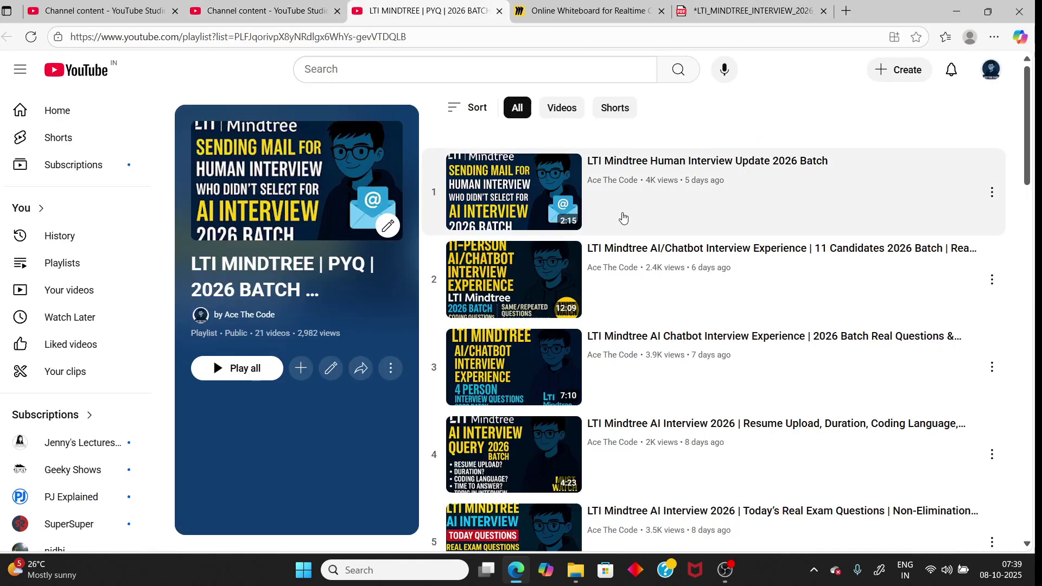
scroll(622, 372, down, 2)
scroll(621, 371, down, 2)
scroll(632, 341, down, 2)
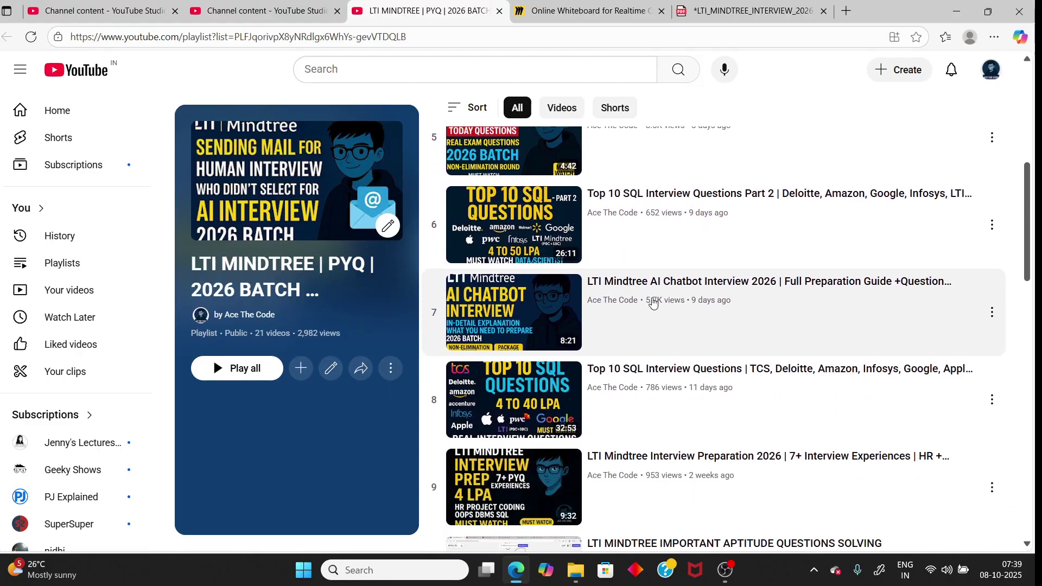
scroll(649, 302, down, 1)
scroll(636, 330, down, 1)
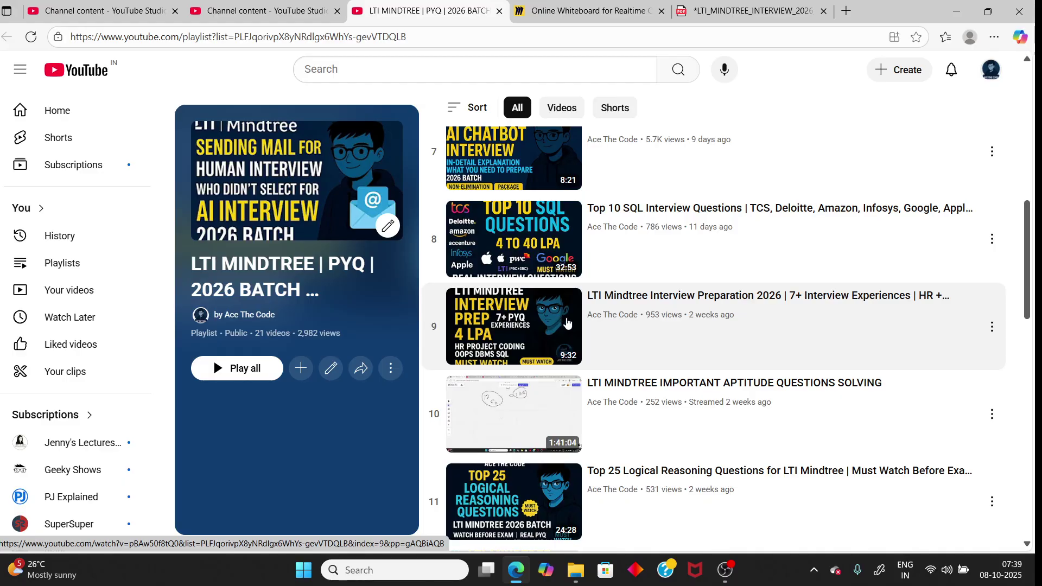
Step: Back in the PDF, double-underline oops and object, then underline multithreading and the SQL logic line
click(752, 11)
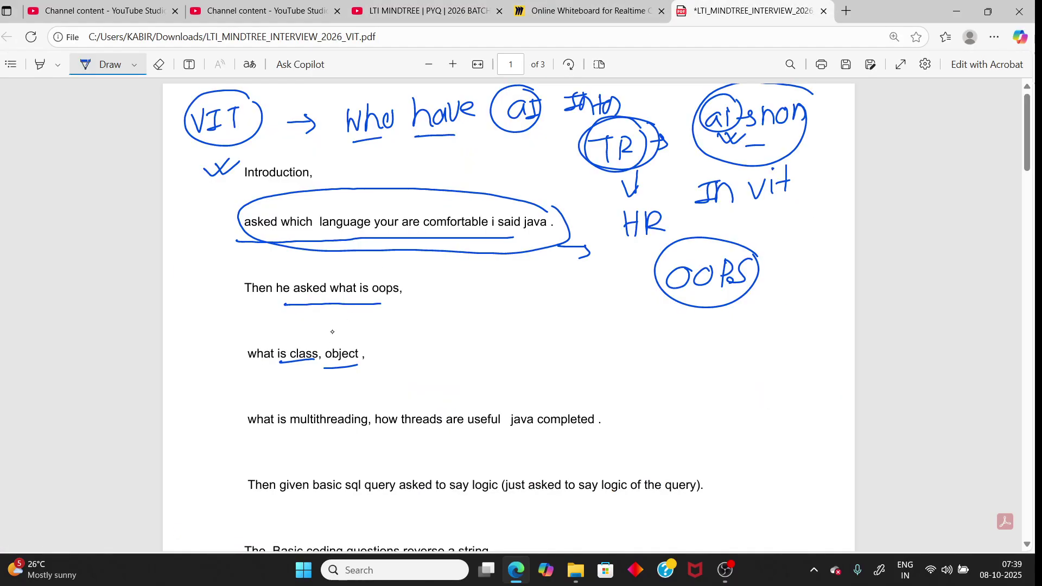
mouse_move(330, 308)
mouse_down()
mouse_move(367, 298)
mouse_move(362, 313)
mouse_up()
drag(322, 377, 360, 376)
mouse_move(292, 436)
mouse_down()
mouse_move(360, 437)
mouse_move(426, 413)
mouse_up()
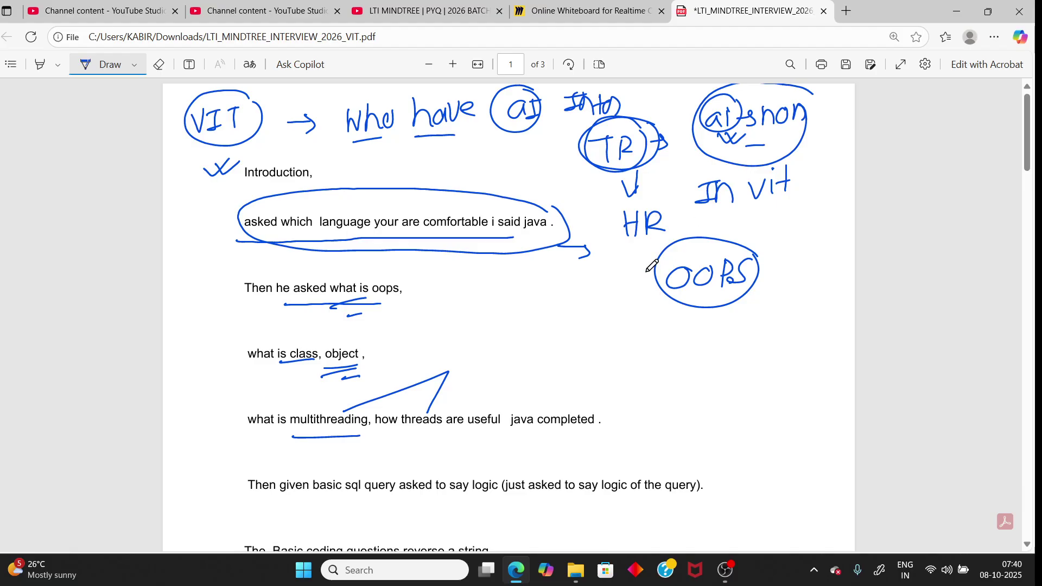
scroll(652, 264, down, 2)
drag(373, 409, 492, 390)
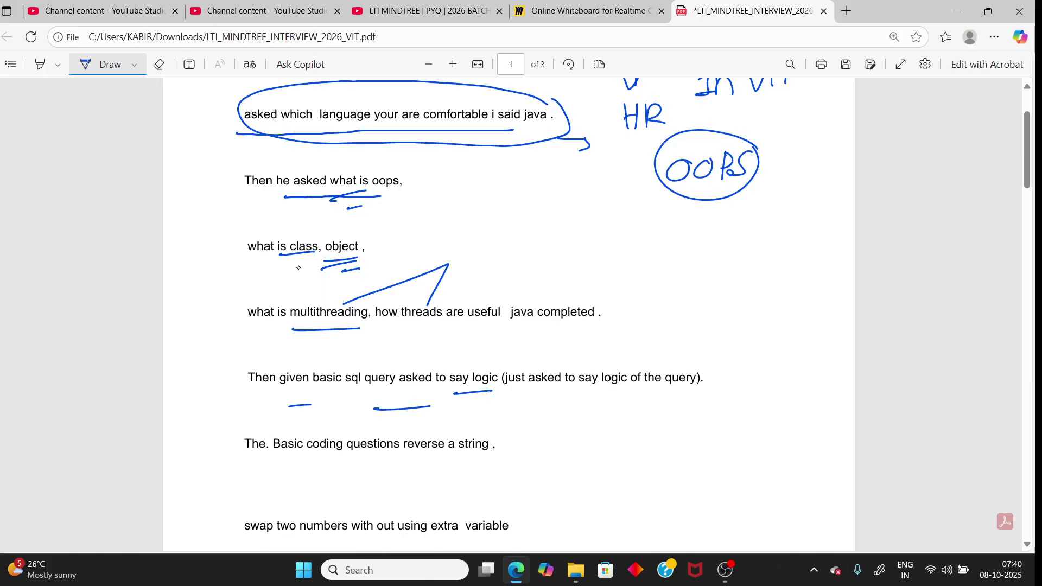
Step: Open the Ace The Code SQL playlist from YouTube Studio Playlists, then return to the PDF
click(269, 10)
click(232, 317)
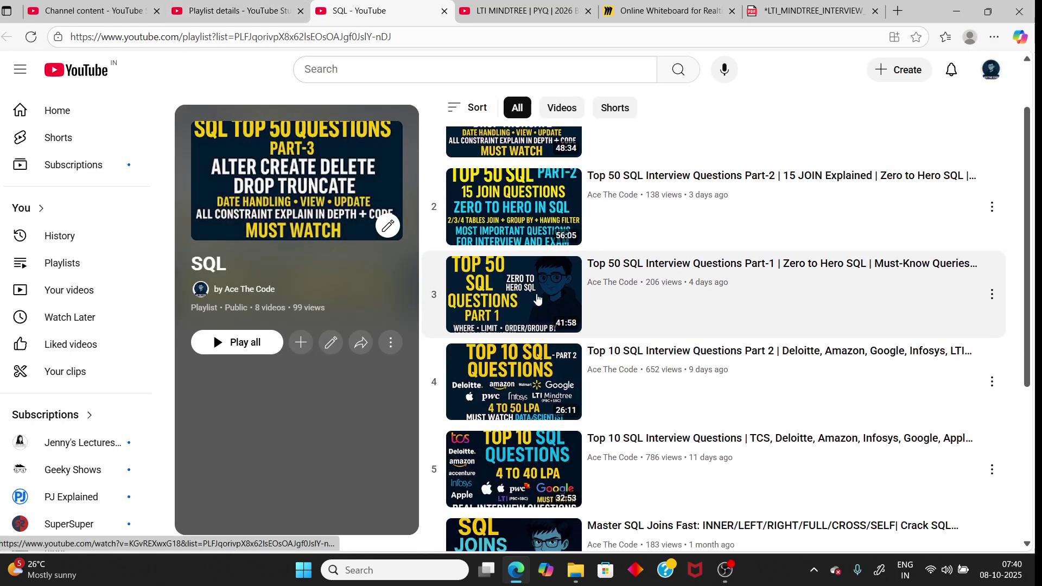
scroll(538, 293, up, 3)
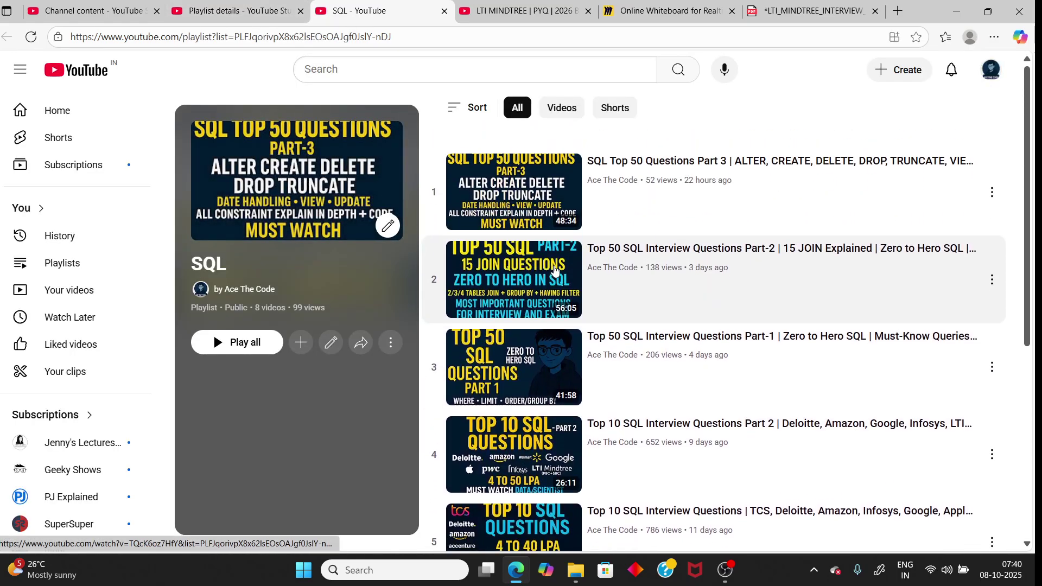
click(656, 10)
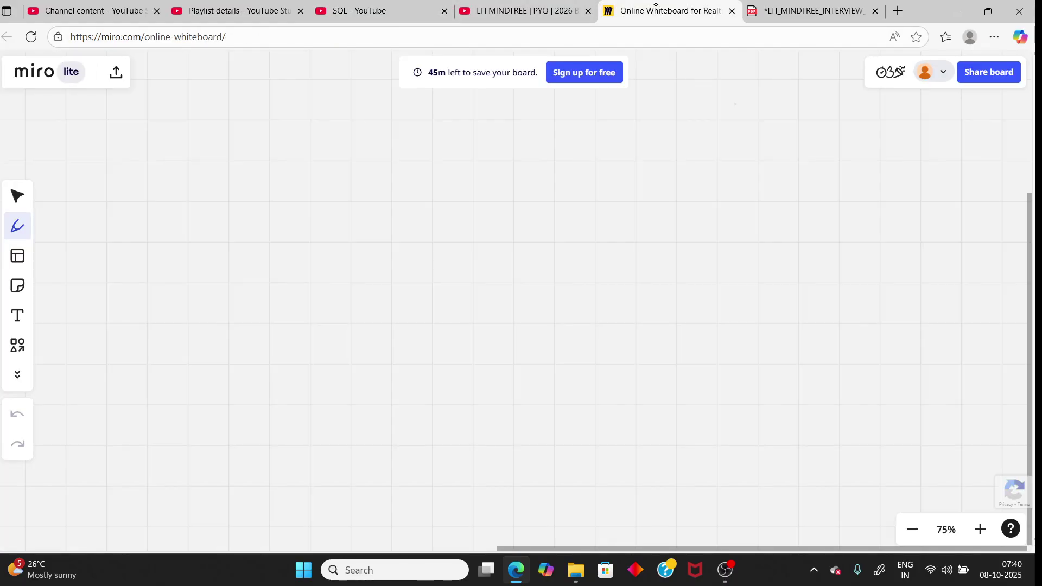
click(795, 3)
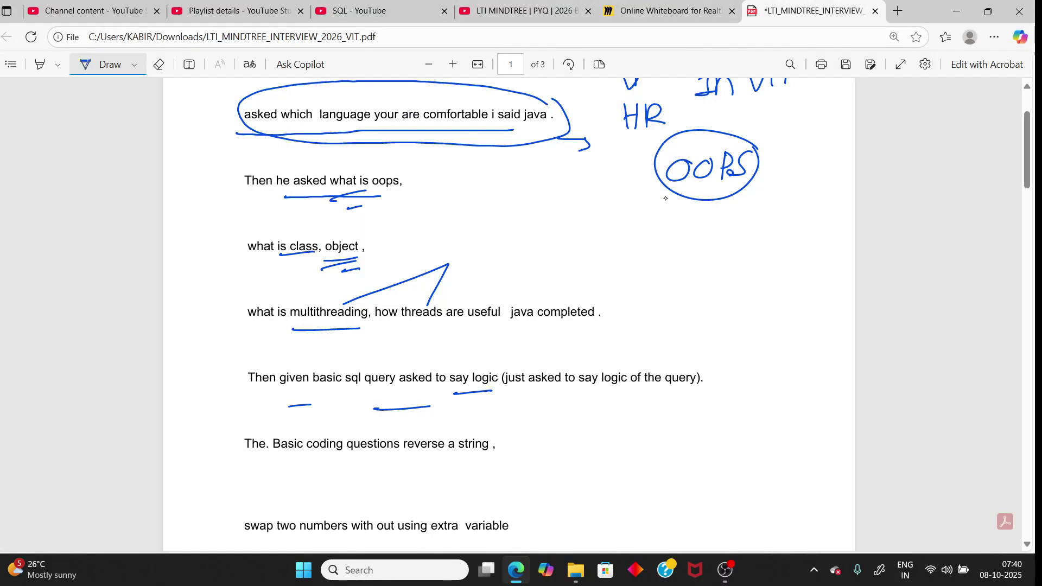
Step: Underline the coding question, write TOP, and circle 'reverse a string'
drag(291, 462, 441, 463)
drag(523, 421, 547, 419)
mouse_move(534, 420)
mouse_down()
mouse_move(535, 444)
mouse_move(554, 426)
mouse_move(571, 431)
mouse_up()
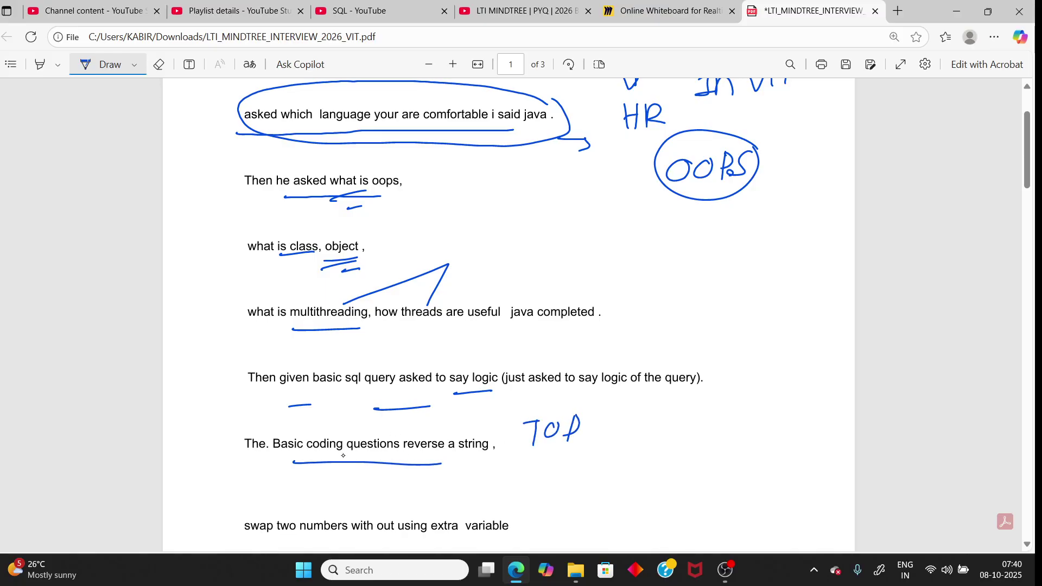
drag(340, 455, 366, 454)
drag(396, 454, 425, 454)
drag(472, 414, 485, 430)
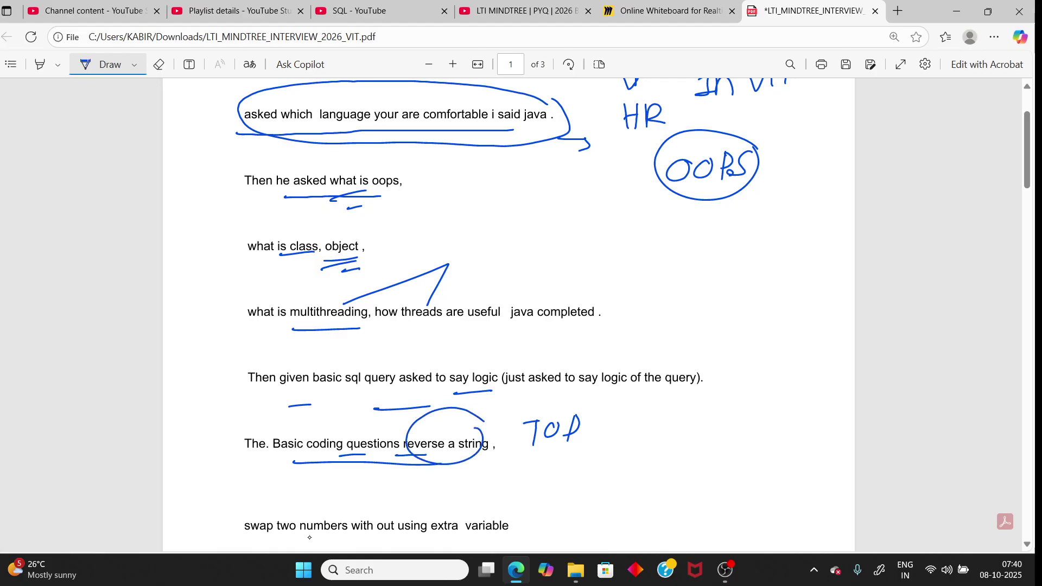
Step: Underline and circle the swap-two-numbers question, and write 50 beside TOP
drag(302, 539, 398, 542)
drag(407, 545, 464, 544)
mouse_move(526, 516)
mouse_down()
mouse_move(295, 479)
mouse_move(485, 528)
mouse_up()
drag(392, 539, 485, 538)
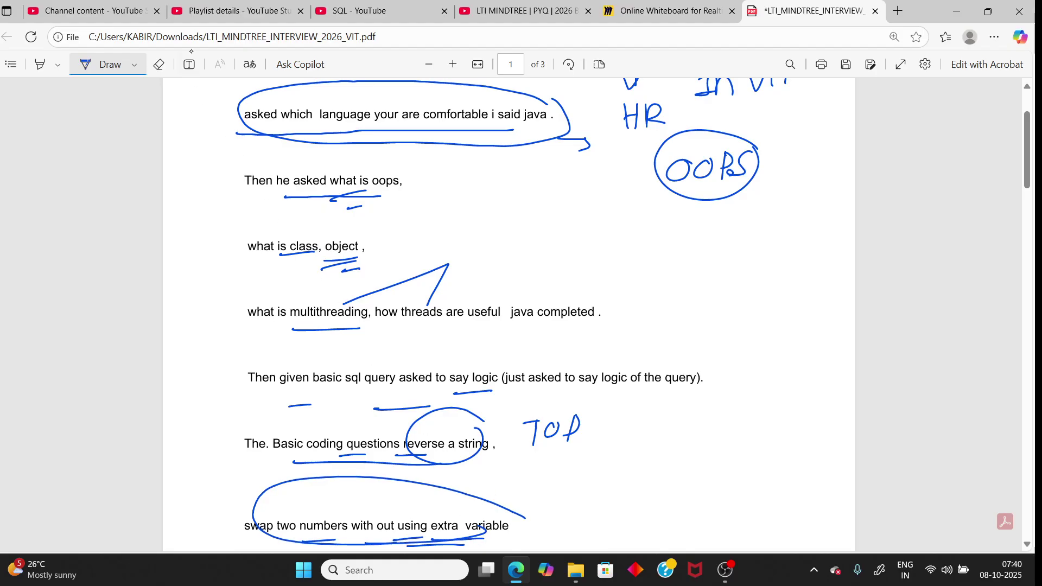
mouse_move(514, 453)
mouse_down()
mouse_move(548, 444)
mouse_move(541, 461)
mouse_up()
mouse_move(616, 418)
mouse_down()
mouse_move(601, 442)
mouse_move(627, 417)
mouse_up()
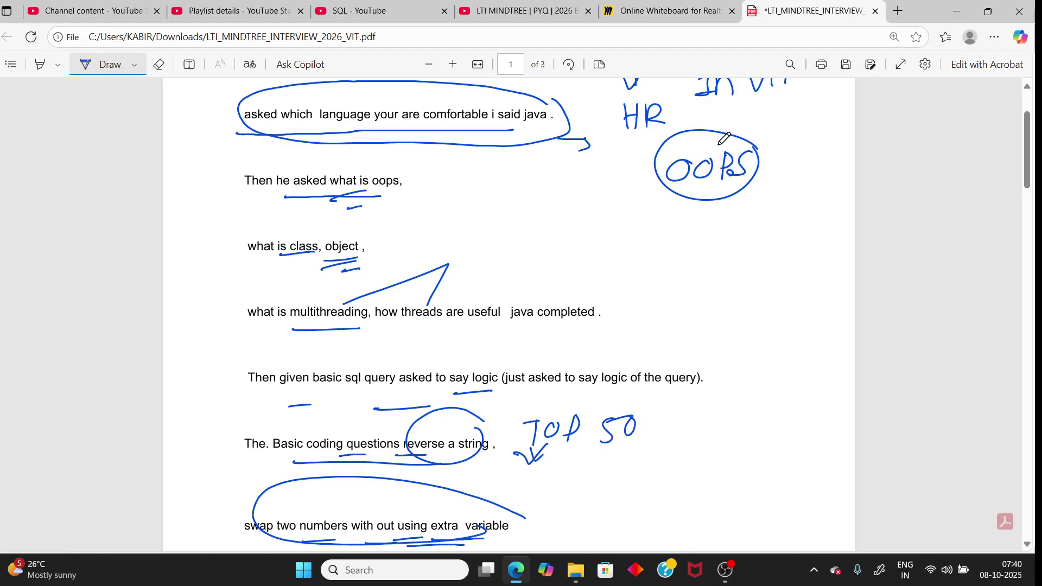
scroll(654, 214, down, 3)
scroll(654, 215, down, 1)
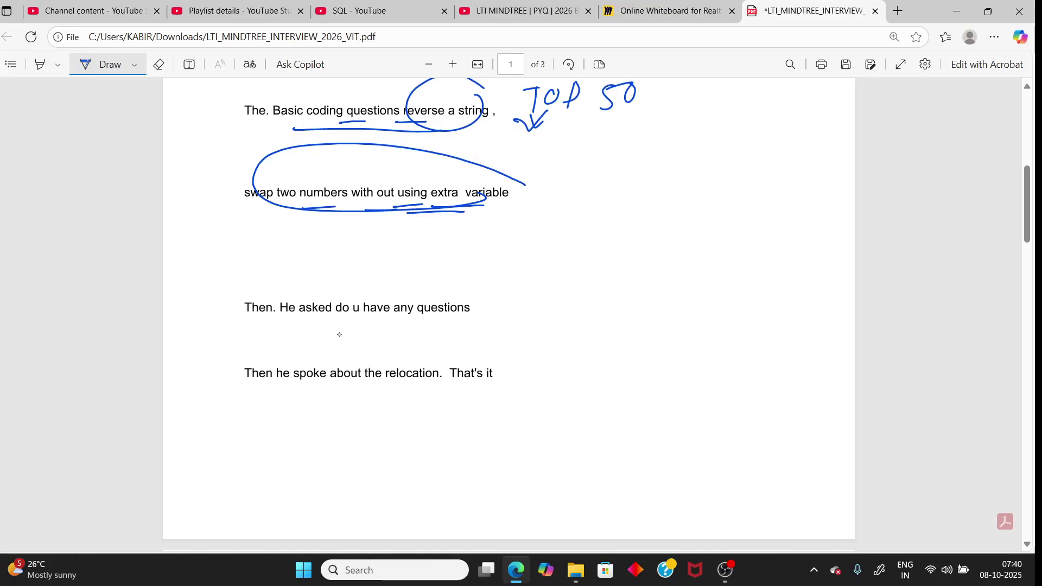
Step: Circle the lines about asking questions and relocation, and draw an arrow toward That's it
drag(483, 298, 447, 289)
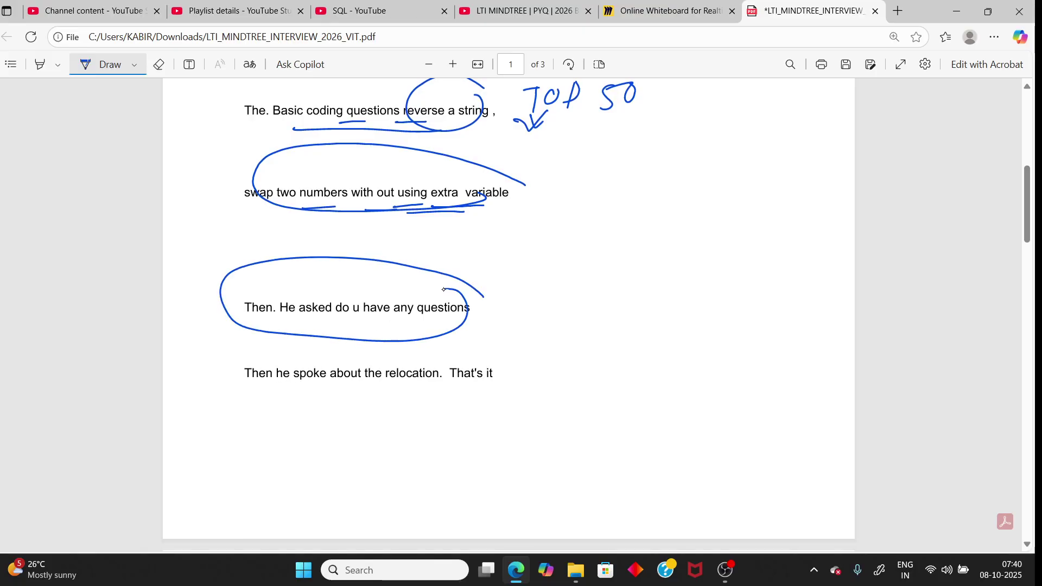
drag(428, 367, 492, 333)
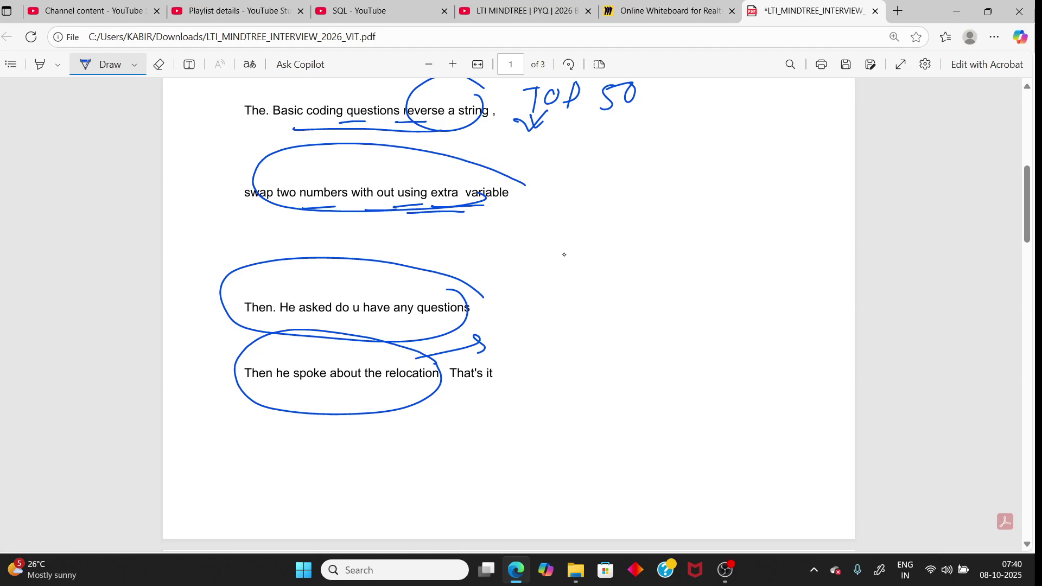
mouse_move(531, 240)
mouse_down()
mouse_move(545, 264)
mouse_move(576, 257)
mouse_up()
drag(600, 218, 607, 244)
mouse_move(490, 356)
mouse_down()
mouse_move(436, 383)
mouse_move(491, 349)
mouse_up()
scroll(490, 350, down, 1)
scroll(489, 350, down, 2)
scroll(521, 326, down, 1)
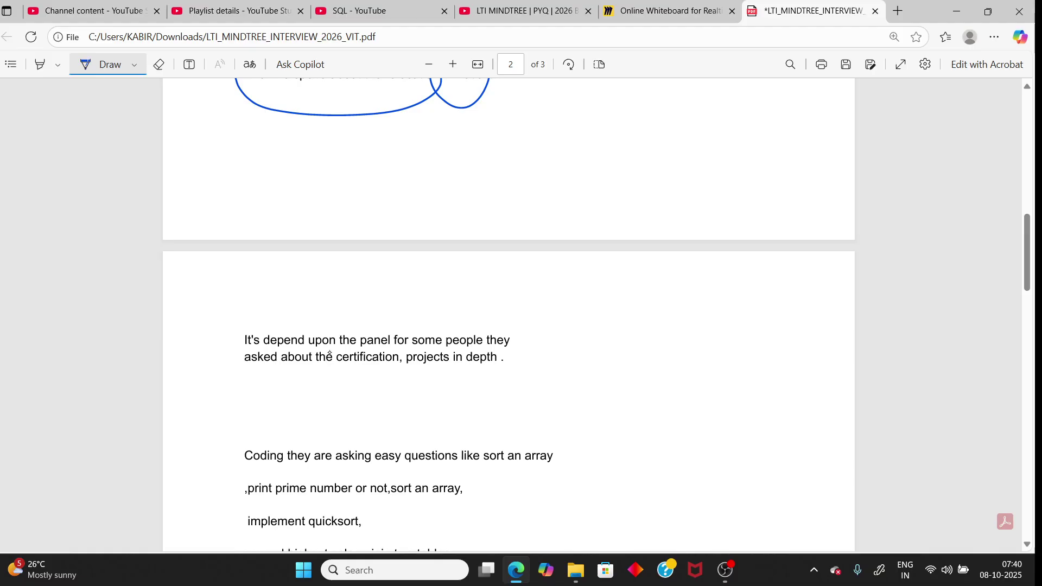
Step: Underline people, asked, certification, projects and depth, and sketch L and 3 marks above
drag(345, 352, 370, 357)
drag(454, 349, 480, 347)
drag(258, 369, 374, 366)
drag(606, 266, 619, 307)
drag(671, 268, 682, 296)
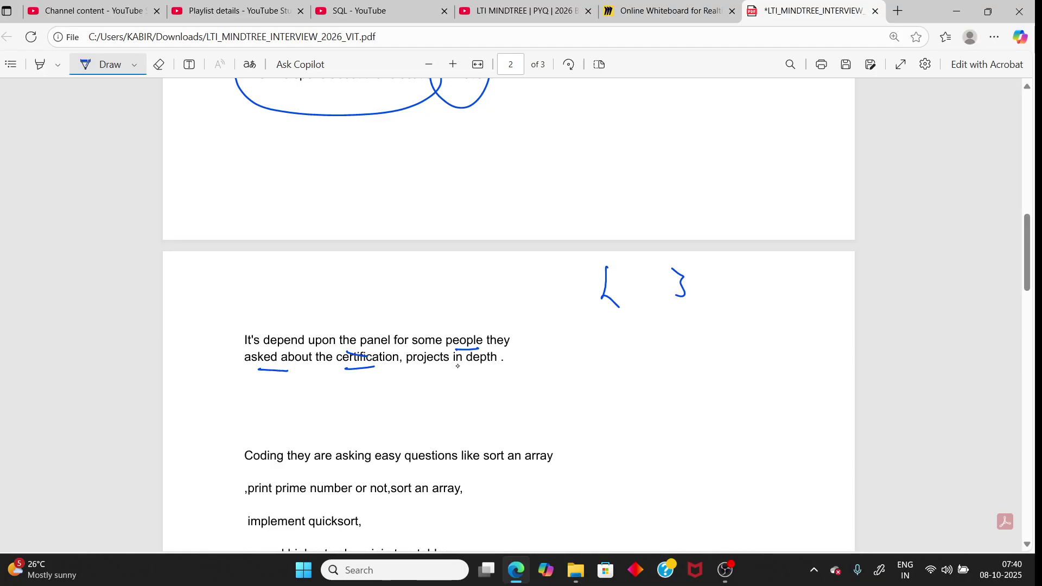
drag(422, 376, 504, 371)
Step: Underline 'sort an array', 'print', 'or not', 'implement' and 'highest'
drag(480, 470, 532, 469)
drag(269, 501, 279, 501)
scroll(509, 326, down, 3)
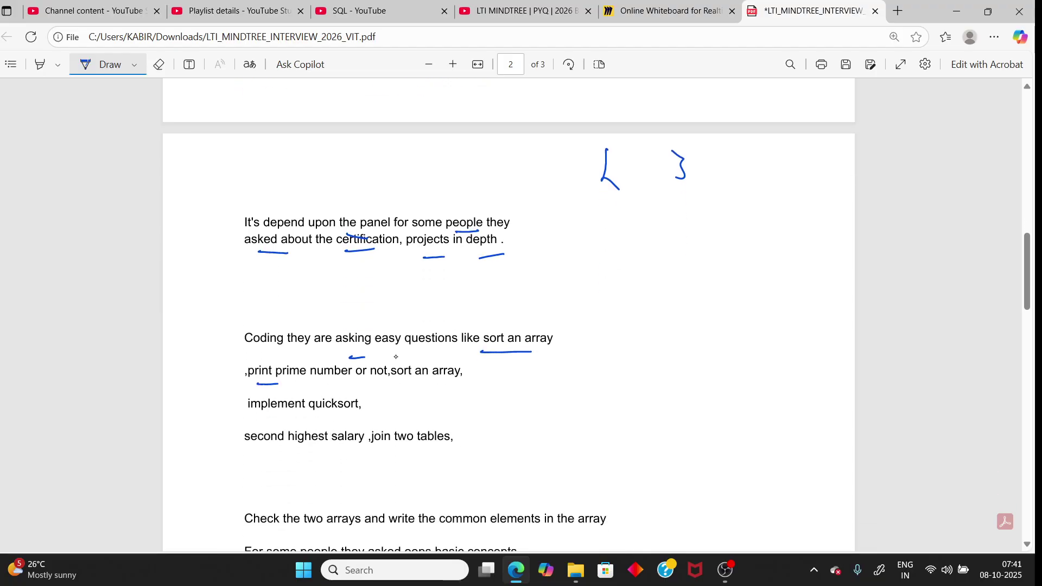
drag(359, 383, 432, 378)
drag(280, 417, 295, 418)
drag(262, 455, 324, 453)
Step: Switch to YouTube's Channel content page, then the Ace The Code SQL playlist
click(232, 11)
click(93, 10)
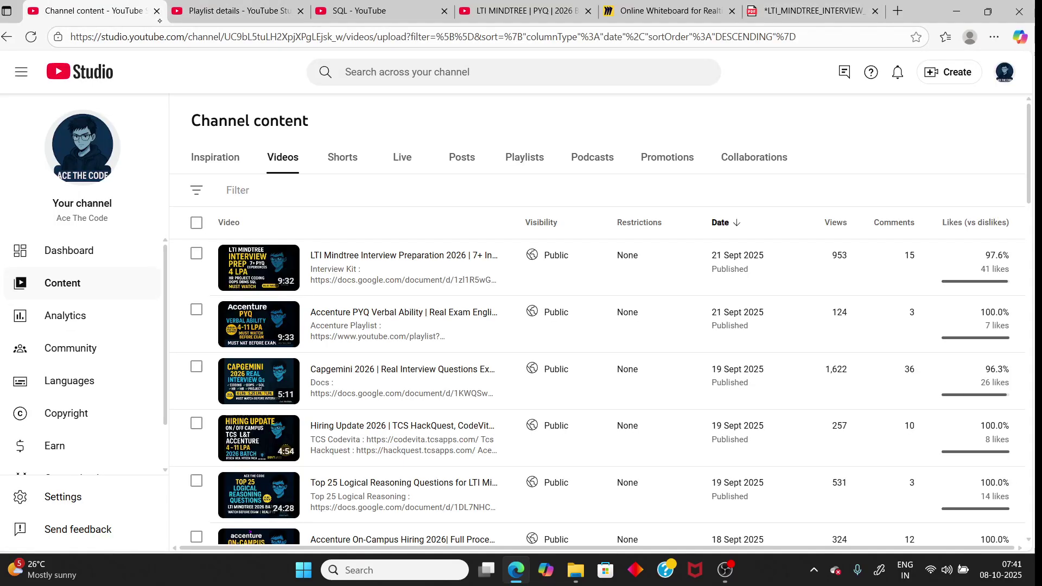
click(359, 11)
scroll(623, 330, down, 2)
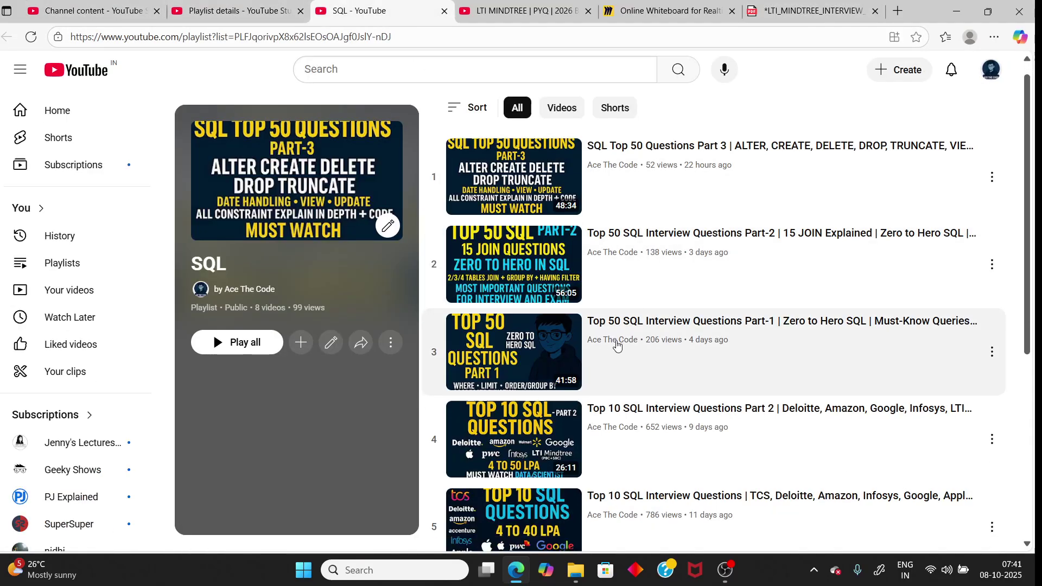
scroll(627, 321, down, 1)
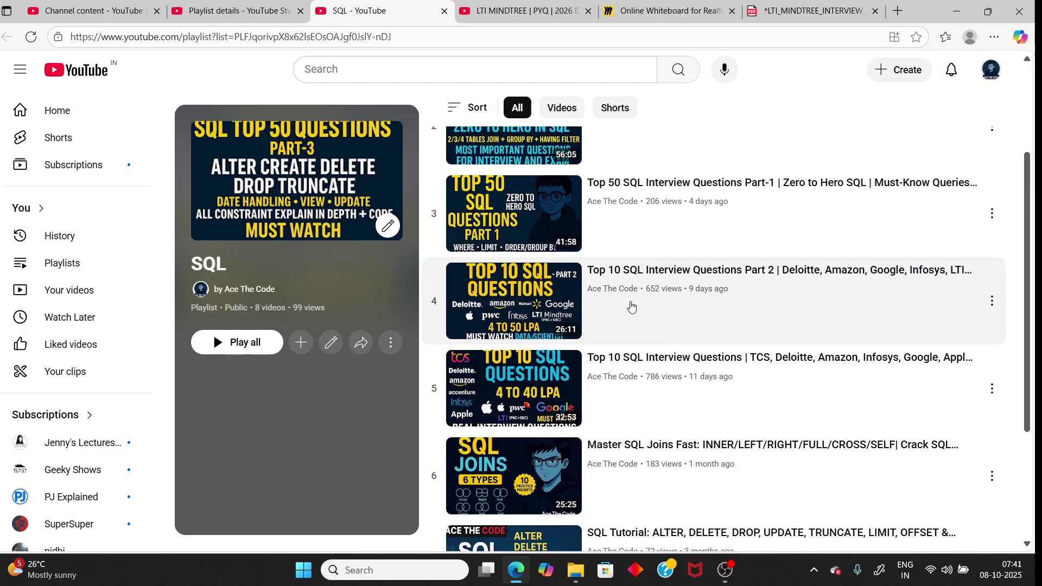
scroll(651, 334, down, 1)
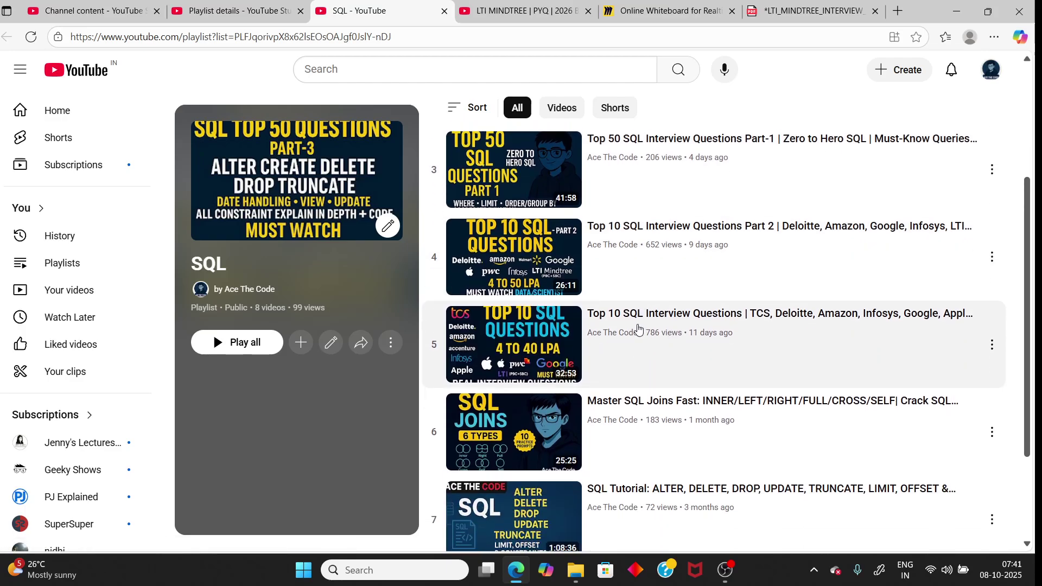
Step: Back in the PDF, circle 'join two tables' and squiggle under 'highest'
click(663, 11)
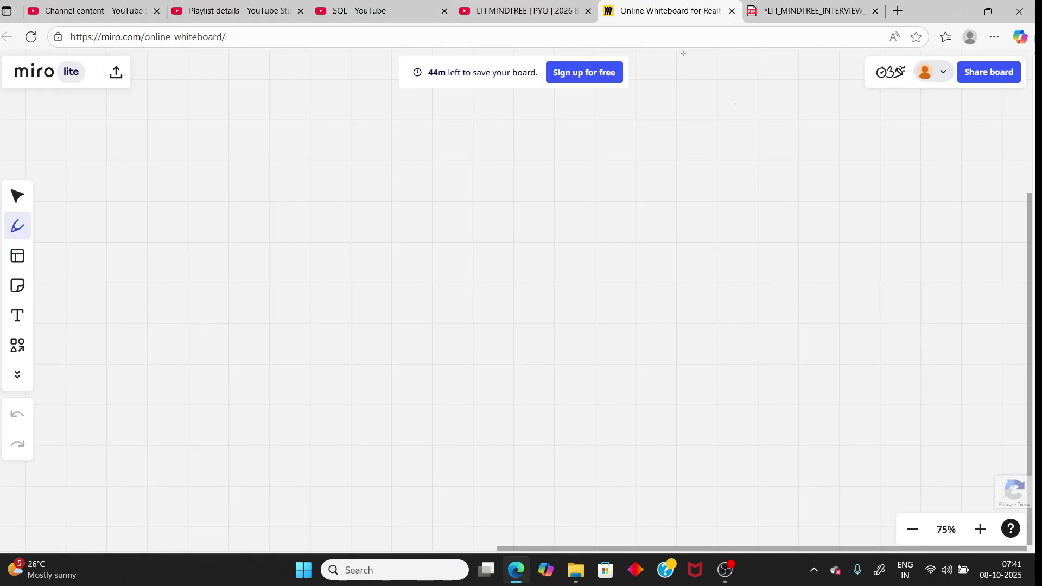
click(810, 11)
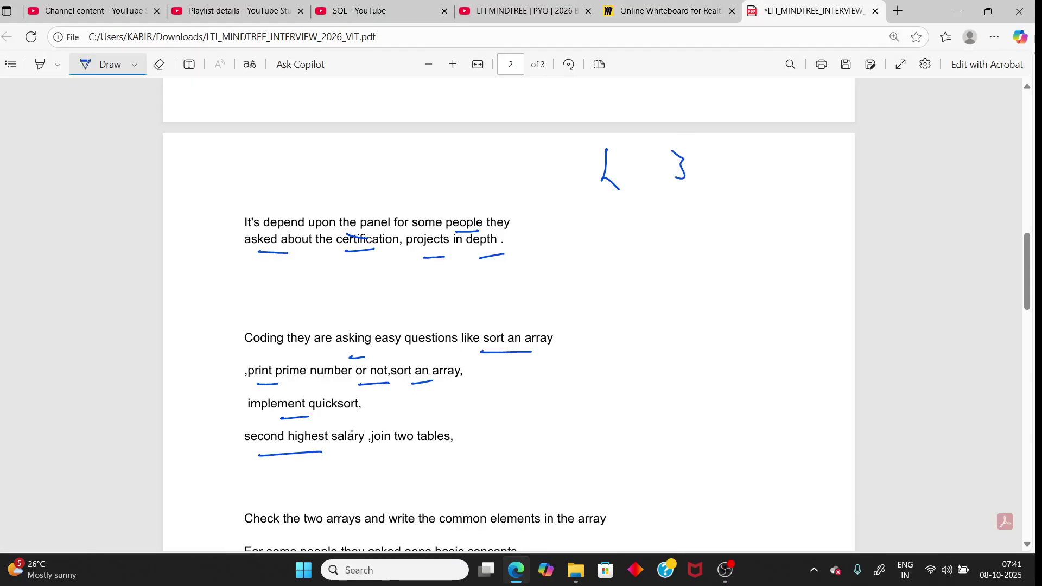
drag(393, 451, 396, 451)
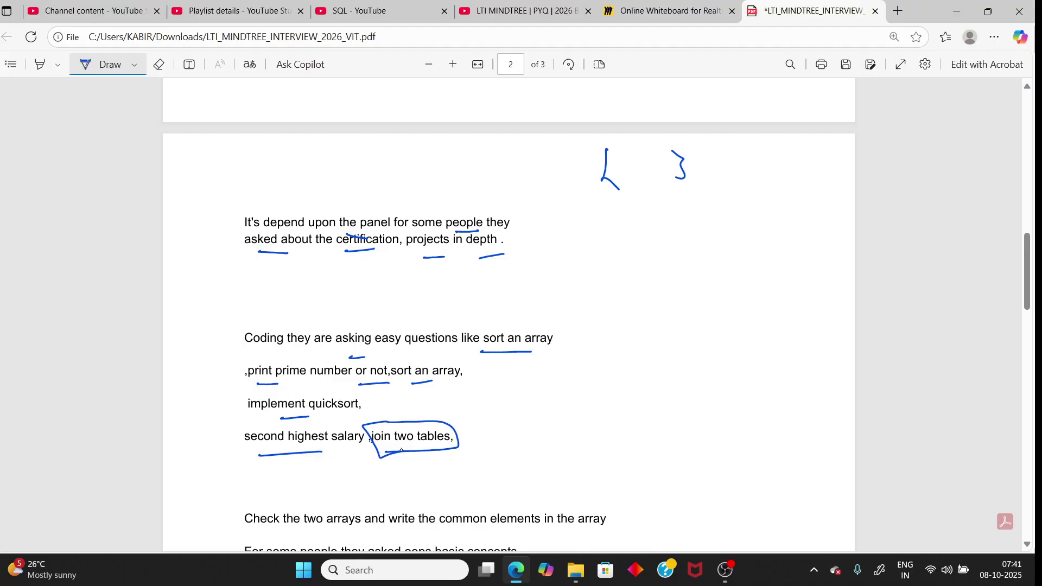
drag(283, 450, 311, 454)
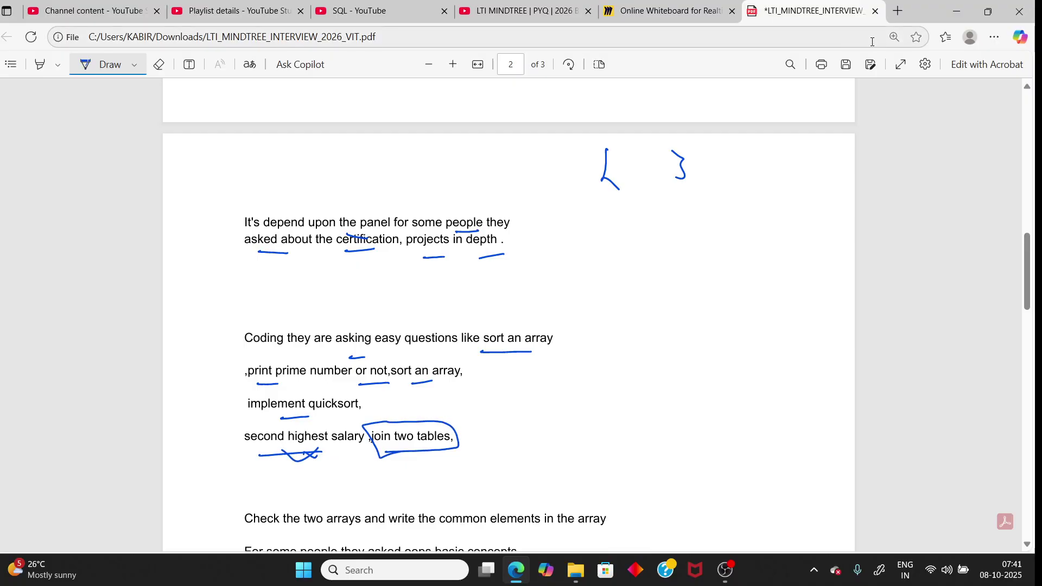
scroll(756, 168, down, 3)
scroll(759, 168, down, 2)
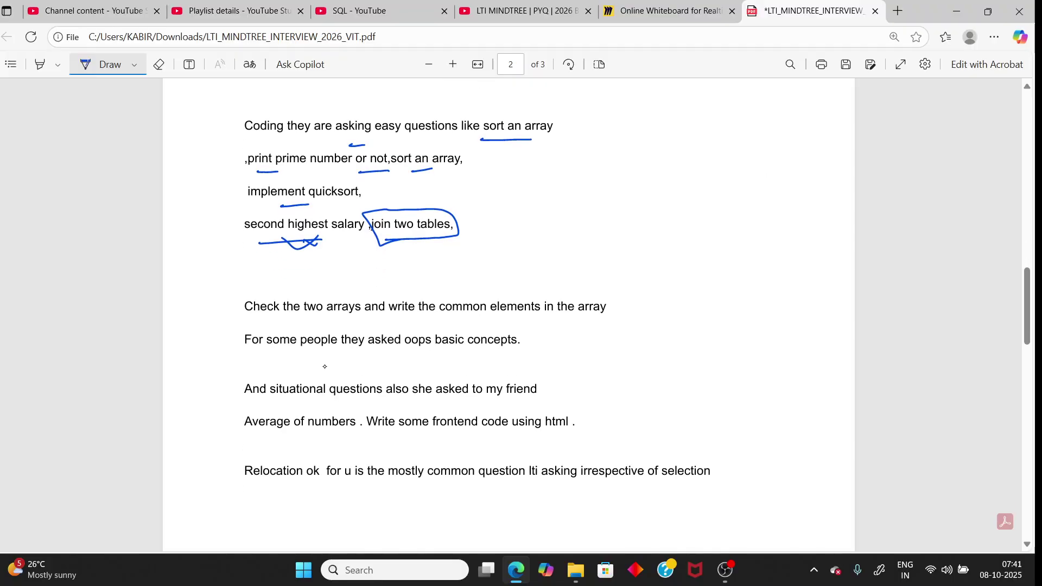
Step: Tick the two-arrays question, underline oops, situational, Average and some, and circle 'using html'
drag(225, 298, 247, 288)
drag(269, 359, 295, 359)
drag(362, 359, 510, 350)
drag(301, 407, 370, 402)
drag(259, 441, 304, 439)
drag(403, 439, 439, 438)
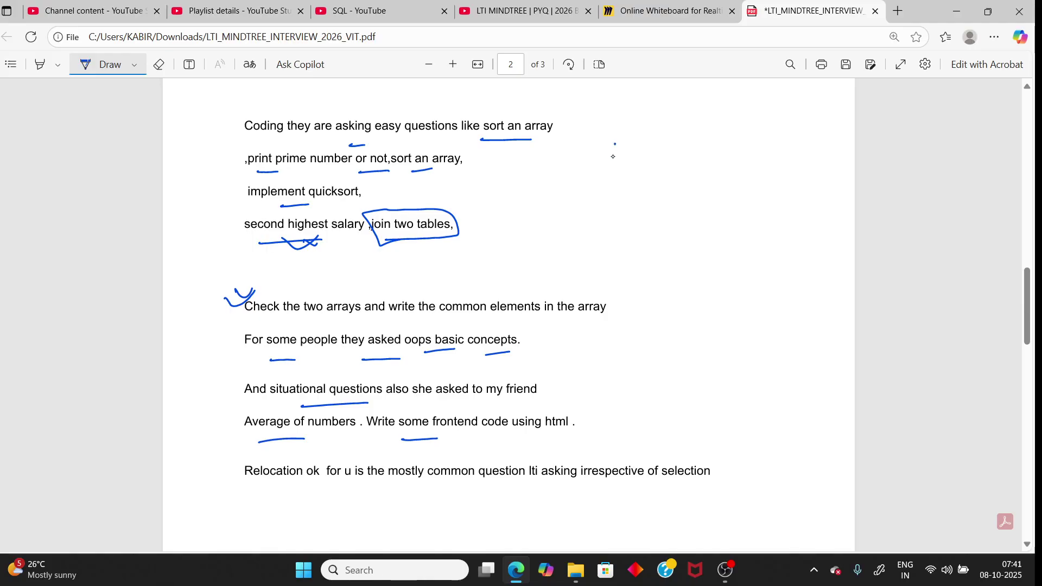
drag(574, 407, 570, 404)
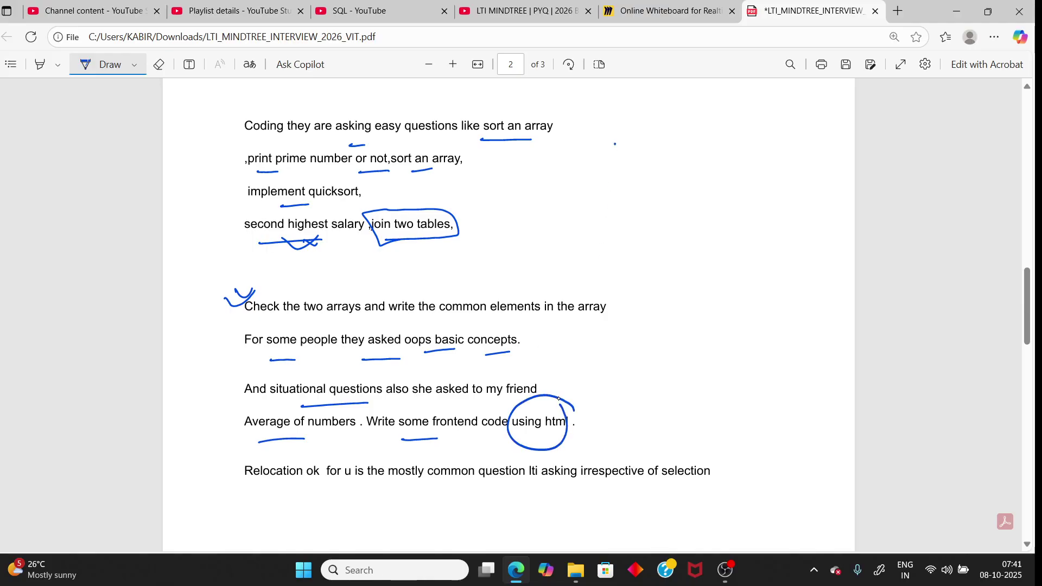
Step: Write a circled html note on the right, with OOPS below it
mouse_move(600, 203)
mouse_down()
mouse_move(600, 237)
mouse_move(609, 238)
mouse_up()
mouse_move(620, 200)
mouse_down()
mouse_move(622, 230)
mouse_move(667, 233)
mouse_up()
drag(672, 190, 668, 189)
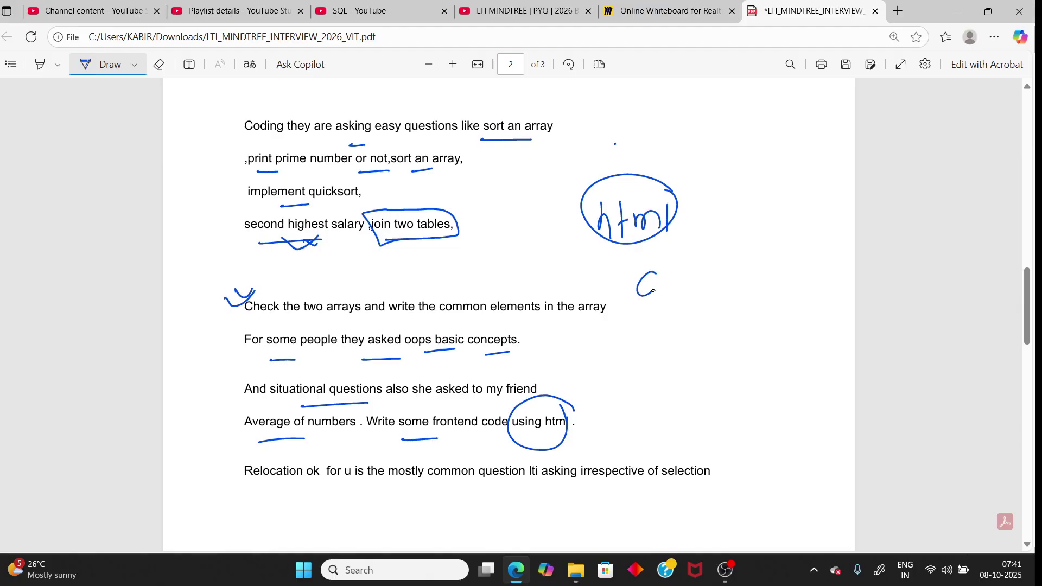
drag(656, 274, 690, 270)
mouse_move(706, 257)
mouse_down()
mouse_move(703, 285)
mouse_move(708, 276)
mouse_up()
mouse_move(739, 255)
mouse_down()
mouse_move(721, 276)
mouse_move(736, 272)
mouse_up()
Step: Add circled SQL DBMS and TOP 50 notes below OOPS, briefly checking the SQL playlist
mouse_move(661, 309)
mouse_down()
mouse_move(649, 323)
mouse_move(693, 322)
mouse_up()
mouse_move(717, 291)
mouse_down()
mouse_move(717, 321)
mouse_move(731, 302)
mouse_move(763, 314)
mouse_up()
mouse_move(655, 358)
mouse_down()
mouse_move(681, 355)
mouse_move(669, 372)
mouse_up()
mouse_move(685, 357)
mouse_down()
mouse_move(684, 368)
mouse_move(689, 357)
mouse_up()
mouse_move(697, 372)
mouse_down()
mouse_move(701, 358)
mouse_move(733, 367)
mouse_move(769, 335)
mouse_move(757, 363)
mouse_up()
mouse_move(697, 292)
mouse_down()
mouse_move(636, 317)
mouse_move(694, 294)
mouse_up()
click(375, 11)
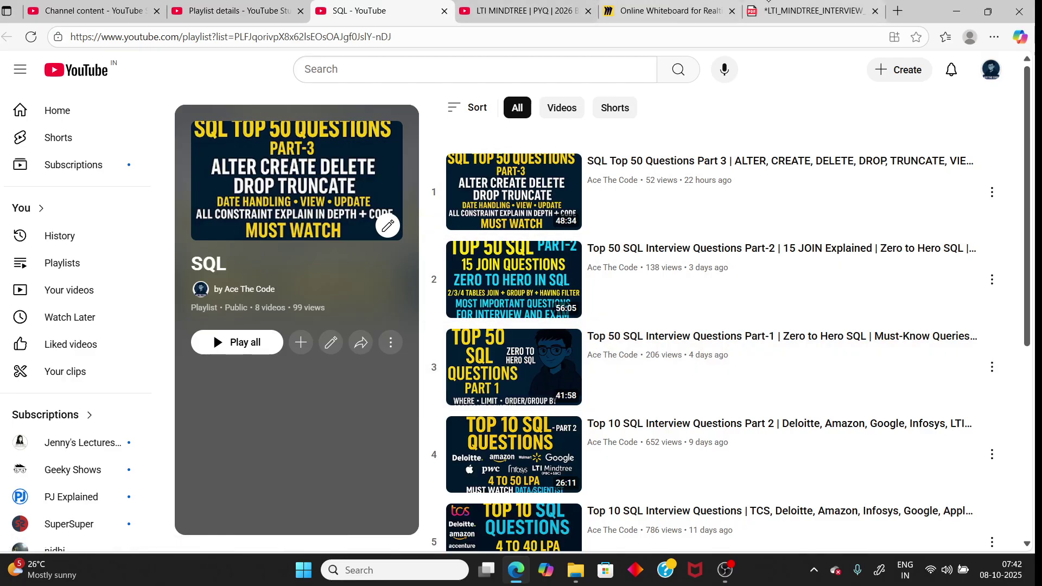
click(810, 10)
Step: Handwrite DBMS and CN, then 'project' beside the html circle on page 2
mouse_move(777, 290)
mouse_down()
mouse_move(776, 310)
mouse_move(802, 308)
mouse_up()
mouse_move(706, 132)
mouse_down()
mouse_move(698, 149)
mouse_move(728, 138)
mouse_move(700, 163)
mouse_move(706, 176)
mouse_up()
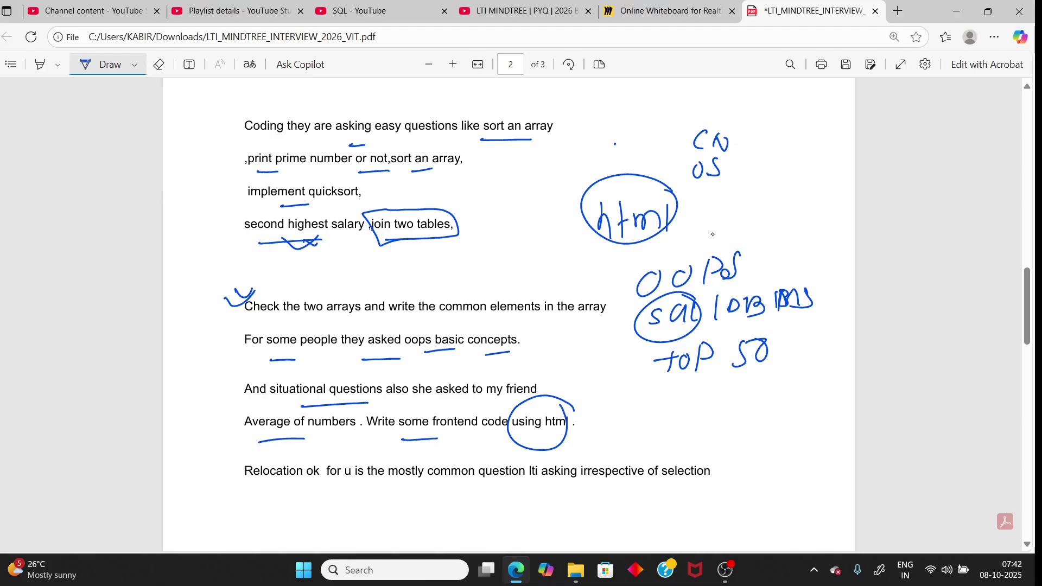
mouse_move(706, 230)
mouse_down()
mouse_move(706, 208)
mouse_move(733, 209)
mouse_up()
drag(742, 209, 752, 235)
drag(762, 207, 803, 221)
drag(783, 213, 801, 214)
Step: Write TR below TOP 50 and circle it
drag(701, 405, 723, 403)
mouse_move(712, 405)
mouse_down()
mouse_move(712, 427)
mouse_move(726, 399)
mouse_up()
drag(726, 399, 748, 423)
drag(747, 385, 755, 399)
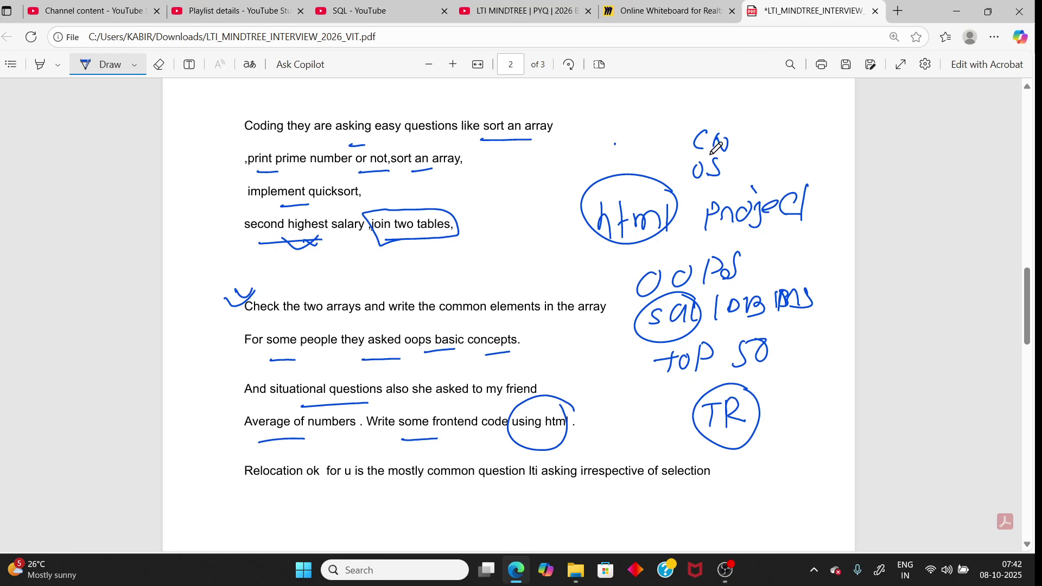
scroll(638, 253, down, 3)
scroll(639, 252, down, 4)
scroll(638, 252, down, 3)
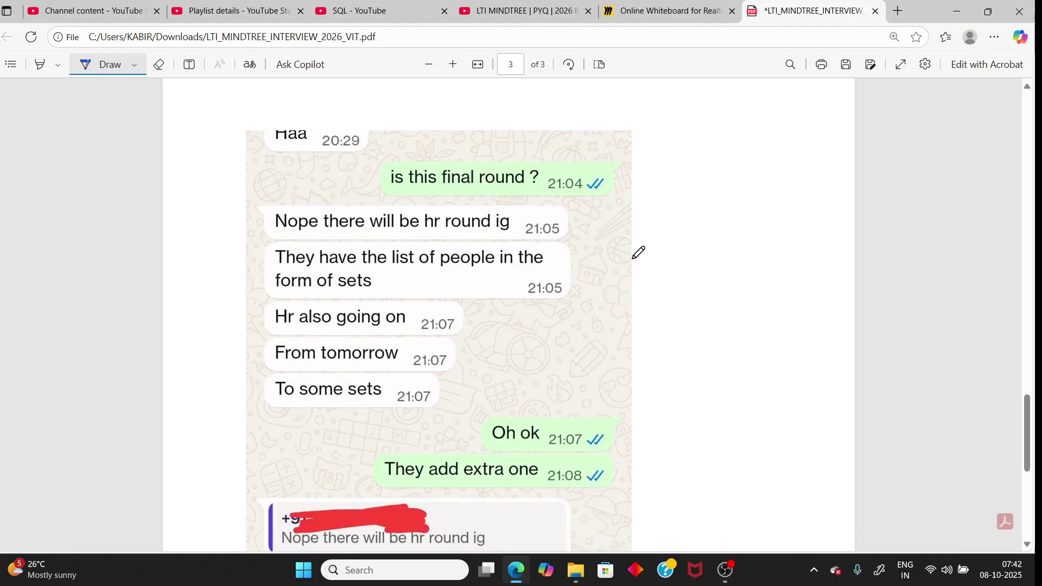
Step: Circle the 'is this final round' question, write TR beside it, and underline round
drag(516, 162, 542, 163)
drag(647, 160, 676, 152)
mouse_move(667, 153)
mouse_down()
mouse_move(668, 178)
mouse_move(702, 173)
mouse_up()
drag(450, 230, 495, 236)
mouse_move(658, 202)
mouse_down()
mouse_move(655, 231)
mouse_move(672, 231)
mouse_up()
drag(657, 218, 724, 224)
scroll(692, 325, down, 1)
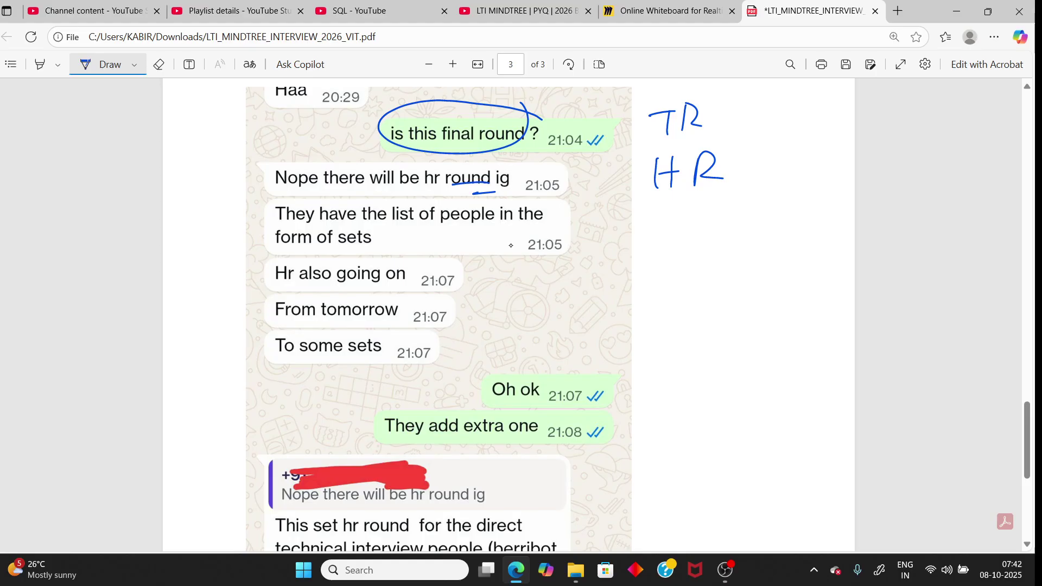
Step: Underline people, 'form of sets' and 'Hr also', then arrow to a circled VIT note
drag(420, 232, 478, 230)
drag(284, 248, 348, 242)
mouse_move(279, 285)
mouse_down()
mouse_move(406, 292)
mouse_move(594, 278)
mouse_move(579, 283)
mouse_up()
drag(651, 259, 695, 253)
mouse_move(682, 255)
mouse_down()
mouse_move(679, 276)
mouse_move(687, 272)
mouse_up()
mouse_move(700, 255)
mouse_down()
mouse_move(720, 250)
mouse_move(713, 273)
mouse_up()
drag(723, 227, 729, 238)
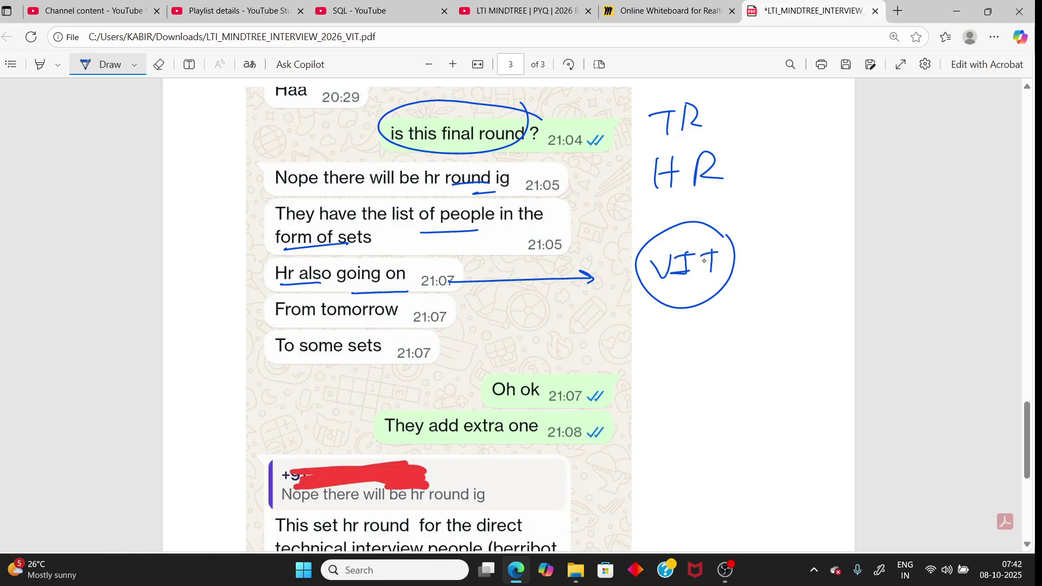
Step: Write TR → 400 with a down arrow to a circled 80/400
mouse_move(643, 337)
mouse_down()
mouse_move(670, 335)
mouse_move(661, 359)
mouse_up()
mouse_move(671, 337)
mouse_down()
mouse_move(670, 361)
mouse_move(710, 348)
mouse_up()
mouse_move(705, 340)
mouse_down()
mouse_move(710, 358)
mouse_move(750, 345)
mouse_move(744, 358)
mouse_up()
drag(766, 330, 730, 396)
mouse_move(724, 370)
mouse_down()
mouse_move(729, 397)
mouse_move(745, 381)
mouse_up()
mouse_move(688, 416)
mouse_down()
mouse_move(715, 405)
mouse_move(731, 444)
mouse_move(756, 435)
mouse_up()
mouse_move(763, 415)
mouse_down()
mouse_move(775, 433)
mouse_move(796, 436)
mouse_move(773, 446)
mouse_up()
Step: Strike through the circled 80 and write the 5 fraction under 400
mouse_move(710, 404)
mouse_down()
mouse_move(699, 445)
mouse_move(665, 456)
mouse_up()
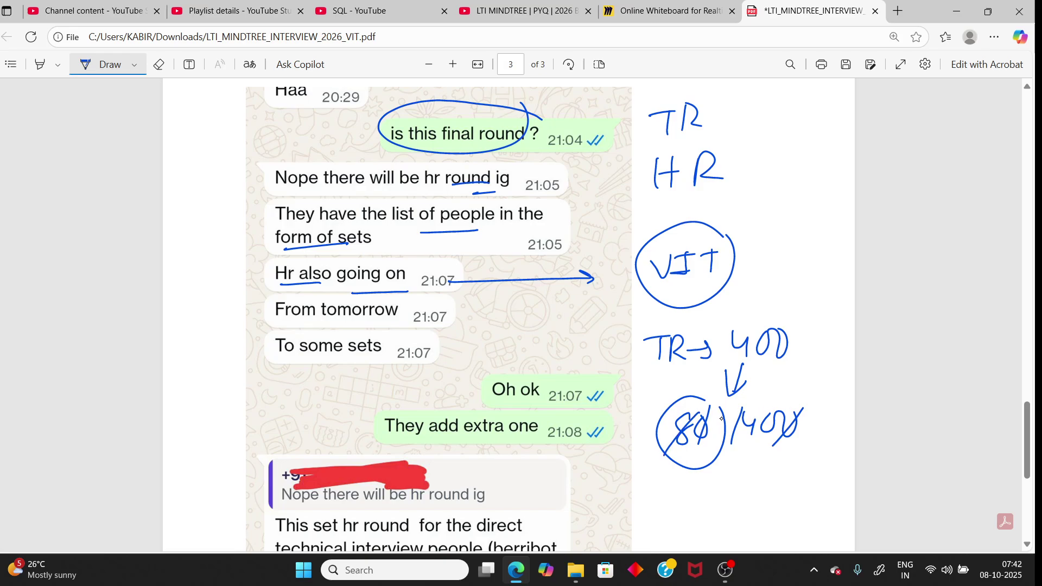
drag(707, 409, 683, 453)
mouse_move(752, 445)
mouse_down()
mouse_move(749, 465)
mouse_move(763, 440)
mouse_up()
mouse_move(721, 505)
mouse_down()
mouse_move(756, 496)
mouse_move(741, 490)
mouse_move(723, 527)
mouse_up()
click(742, 509)
Step: Write 1/5 × 100 = 20 and circle the 20 result
mouse_move(765, 482)
mouse_down()
mouse_move(777, 499)
mouse_move(761, 508)
mouse_move(789, 494)
mouse_up()
drag(801, 475, 824, 464)
drag(823, 462, 798, 490)
mouse_move(793, 447)
mouse_down()
mouse_move(809, 461)
mouse_move(817, 445)
mouse_up()
mouse_move(843, 436)
mouse_down()
mouse_move(830, 455)
mouse_move(833, 430)
mouse_up()
scroll(597, 241, down, 1)
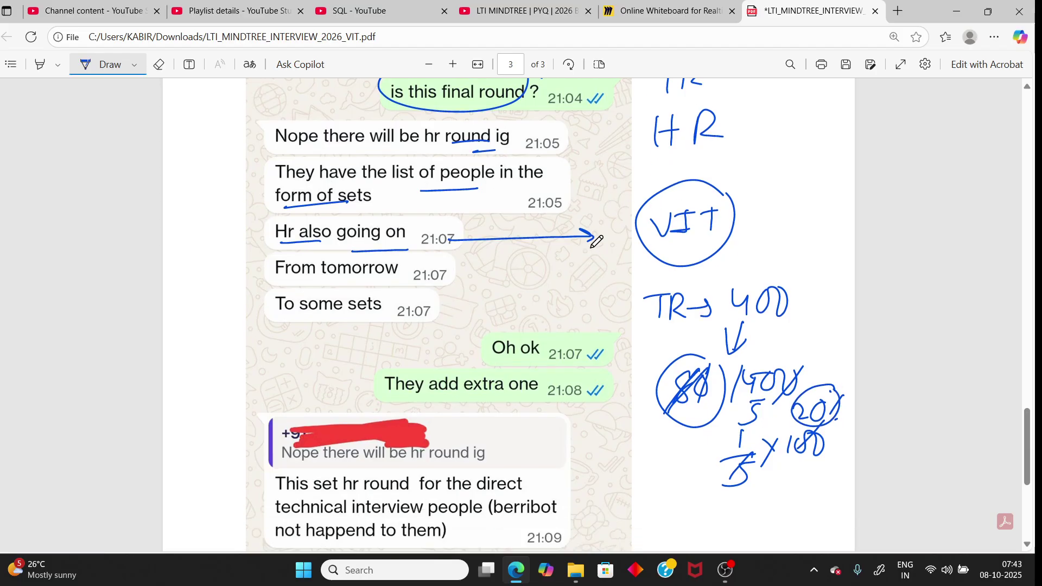
scroll(596, 241, down, 3)
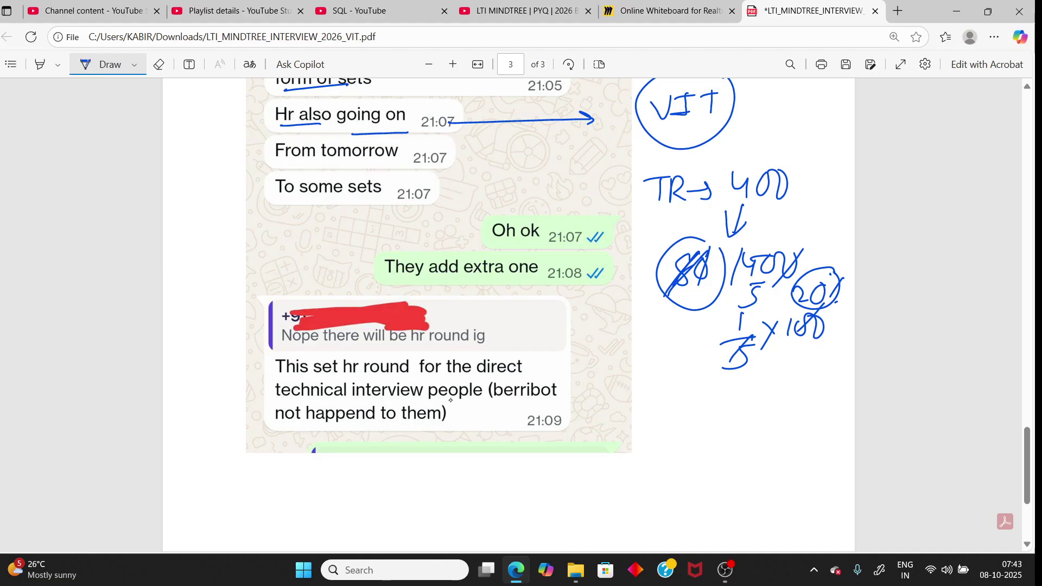
Step: Underline round, interview, happend and them, with a squiggle under the berribot remark
drag(452, 405, 493, 395)
drag(381, 381, 407, 381)
drag(312, 403, 416, 401)
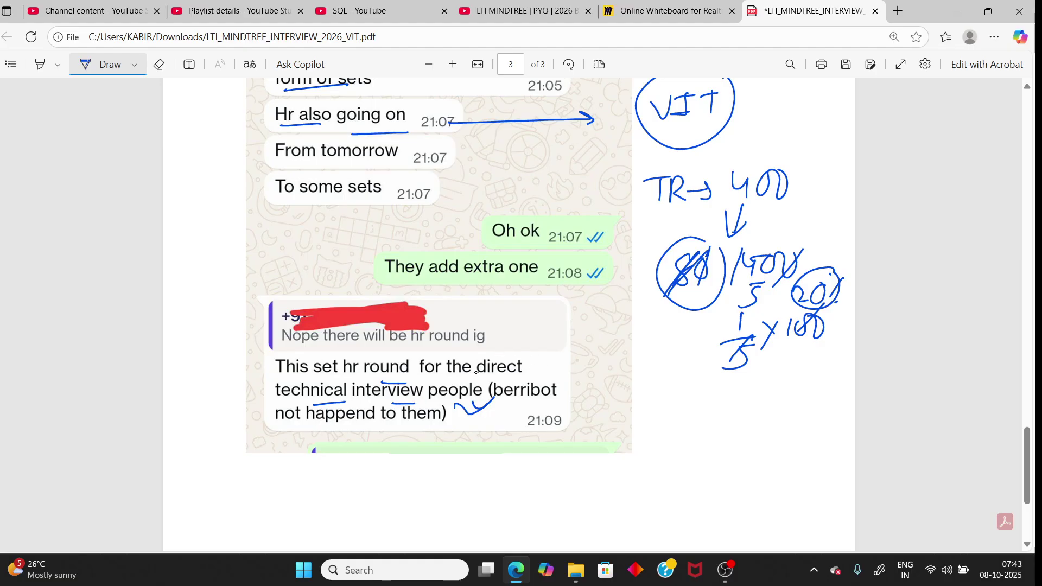
Step: Write TR 400 → 80 with HR, double-circle the 80, and add a note below
mouse_move(649, 398)
mouse_down()
mouse_move(658, 422)
mouse_move(674, 399)
mouse_move(733, 407)
mouse_up()
mouse_move(742, 396)
mouse_down()
mouse_move(742, 418)
mouse_move(776, 388)
mouse_up()
mouse_move(777, 354)
mouse_down()
mouse_move(775, 384)
mouse_move(805, 371)
mouse_up()
mouse_move(661, 360)
mouse_down()
mouse_move(661, 383)
mouse_move(684, 382)
mouse_up()
drag(631, 433, 673, 430)
drag(654, 437, 683, 434)
mouse_move(778, 391)
mouse_down()
mouse_move(780, 407)
mouse_move(768, 384)
mouse_up()
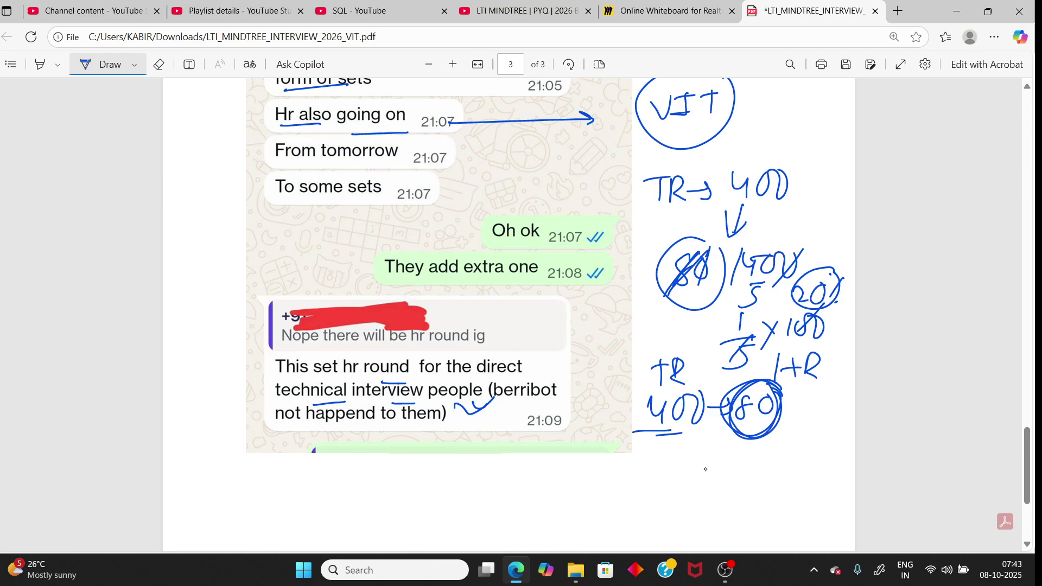
mouse_move(677, 456)
mouse_down()
mouse_move(694, 472)
mouse_move(700, 454)
mouse_move(716, 474)
mouse_up()
mouse_move(756, 452)
mouse_down()
mouse_move(736, 477)
mouse_move(781, 466)
mouse_up()
scroll(733, 466, up, 5)
scroll(732, 465, up, 5)
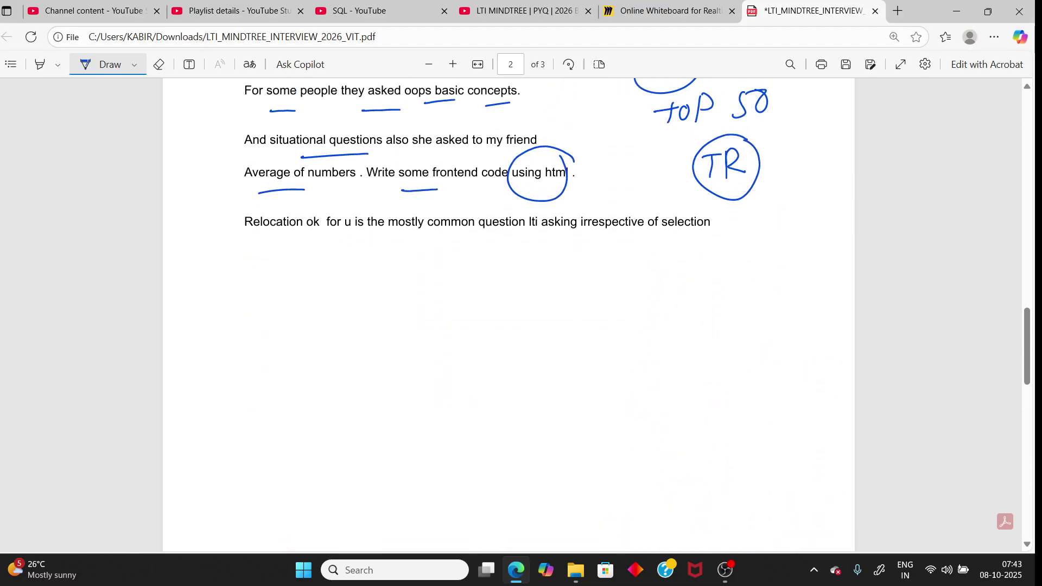
scroll(493, 246, up, 5)
scroll(492, 246, up, 5)
scroll(492, 246, up, 5)
scroll(492, 247, up, 5)
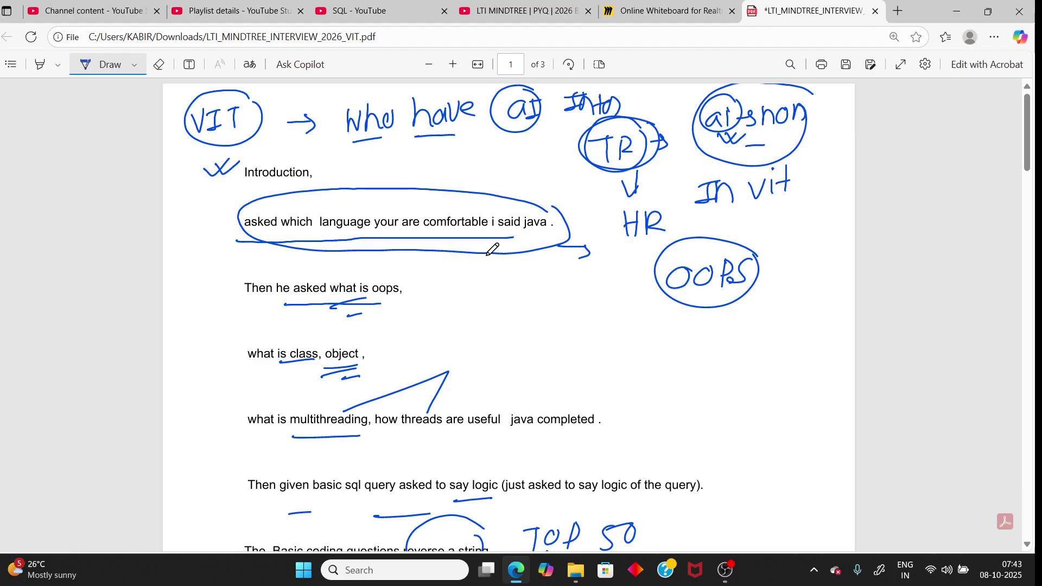
scroll(492, 249, down, 3)
scroll(492, 248, down, 5)
scroll(492, 248, down, 2)
scroll(493, 248, down, 2)
scroll(492, 249, down, 5)
scroll(492, 249, down, 1)
scroll(493, 249, down, 2)
scroll(493, 249, down, 3)
scroll(492, 249, up, 5)
scroll(493, 250, up, 5)
Step: Mark below the java oval, circle 'what is oops', and arrow it to a margin note
drag(391, 255, 436, 258)
drag(420, 279, 422, 269)
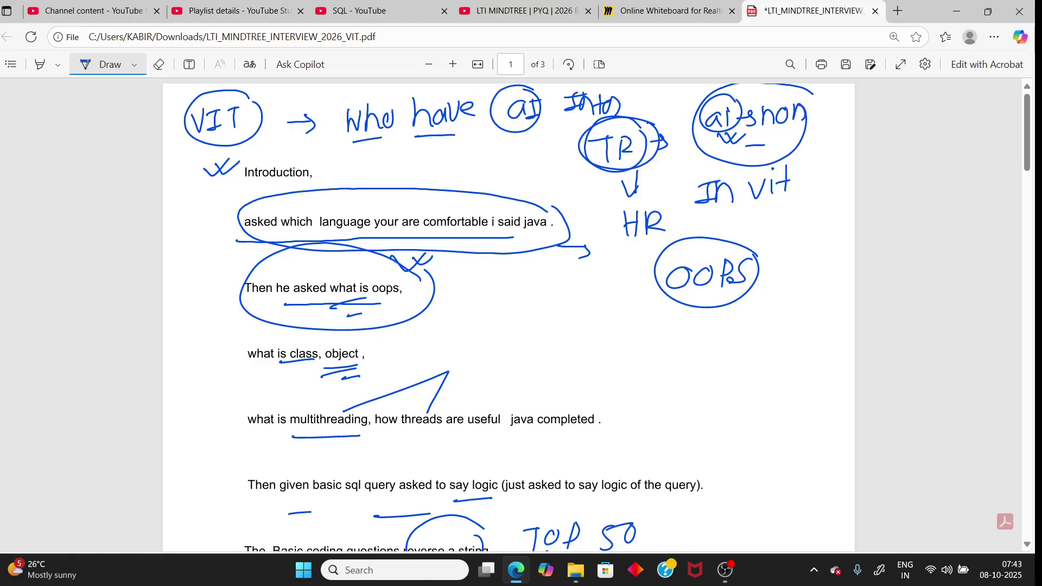
drag(429, 318, 497, 332)
mouse_move(499, 320)
mouse_down()
mouse_move(583, 326)
mouse_move(598, 303)
mouse_move(607, 325)
mouse_move(623, 314)
mouse_move(489, 254)
mouse_move(613, 279)
mouse_up()
click(597, 286)
scroll(521, 326, down, 2)
scroll(521, 326, down, 2)
scroll(520, 326, down, 2)
scroll(521, 325, down, 1)
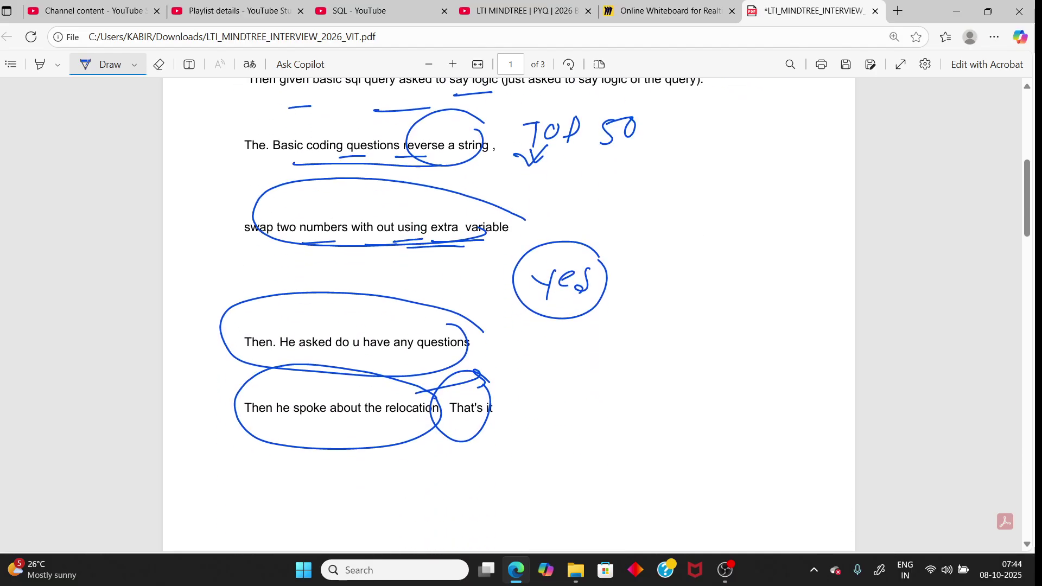
Step: Draw a pointer from the string circle and write T(n) and brute force notes
mouse_move(475, 158)
mouse_down()
mouse_move(515, 180)
mouse_move(489, 208)
mouse_up()
mouse_move(571, 183)
mouse_down()
mouse_move(603, 179)
mouse_move(584, 204)
mouse_up()
mouse_move(624, 181)
mouse_down()
mouse_move(617, 200)
mouse_move(643, 187)
mouse_move(655, 205)
mouse_up()
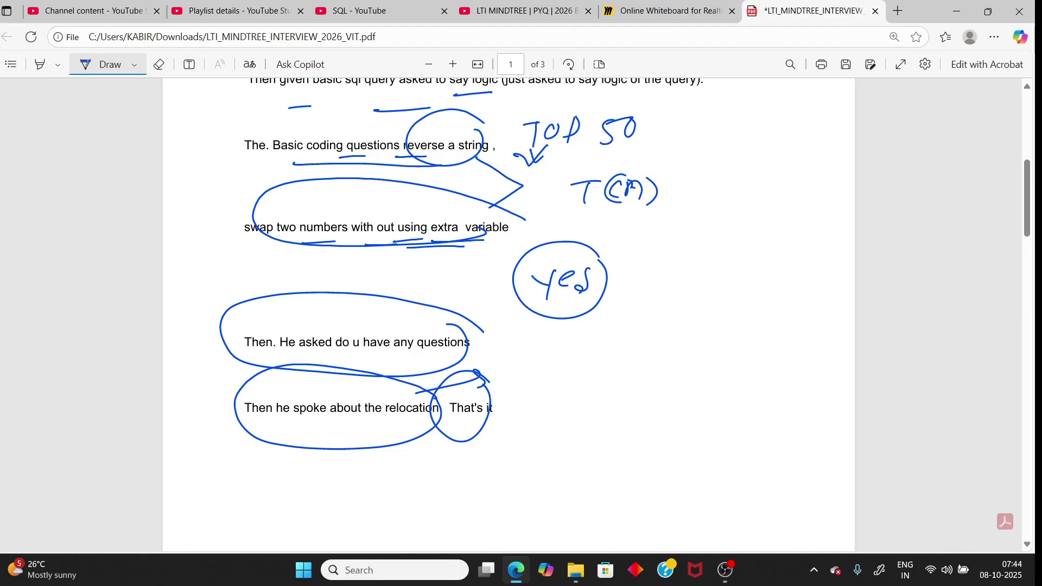
drag(626, 238, 660, 246)
mouse_move(664, 228)
mouse_down()
mouse_move(687, 241)
mouse_move(736, 187)
mouse_move(723, 222)
mouse_up()
drag(710, 229, 745, 233)
drag(755, 220, 755, 226)
Step: Tick the basic coding and swap two numbers questions, linking swap to the Yes circle
drag(209, 140, 245, 126)
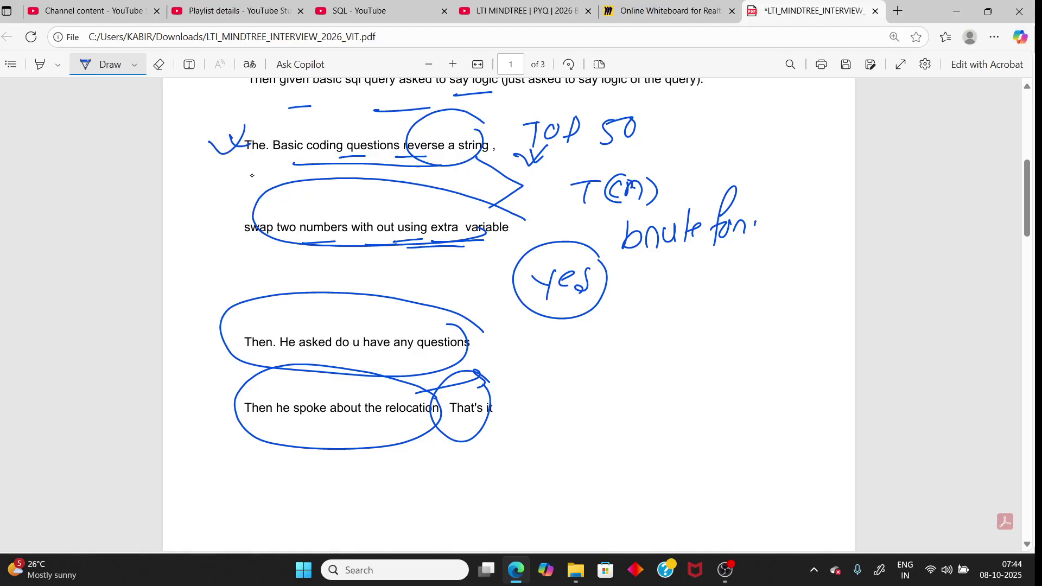
drag(206, 205, 257, 204)
drag(451, 255, 534, 303)
Step: Write online with an arrow to a circled MS, bracket both, and add a circled 'webby 2h-2h'
drag(606, 330, 629, 353)
mouse_move(639, 314)
mouse_down()
mouse_move(656, 342)
mouse_move(693, 342)
mouse_up()
mouse_move(630, 361)
mouse_down()
mouse_move(631, 384)
mouse_move(642, 364)
mouse_up()
mouse_move(591, 401)
mouse_down()
mouse_move(602, 423)
mouse_move(624, 430)
mouse_up()
drag(622, 382, 649, 395)
drag(552, 334, 564, 400)
mouse_move(691, 341)
mouse_down()
mouse_move(700, 370)
mouse_move(672, 412)
mouse_up()
mouse_move(737, 305)
mouse_down()
mouse_move(781, 308)
mouse_move(779, 328)
mouse_move(825, 306)
mouse_move(799, 351)
mouse_move(773, 367)
mouse_move(798, 362)
mouse_up()
mouse_move(802, 354)
mouse_down()
mouse_move(826, 372)
mouse_move(820, 339)
mouse_up()
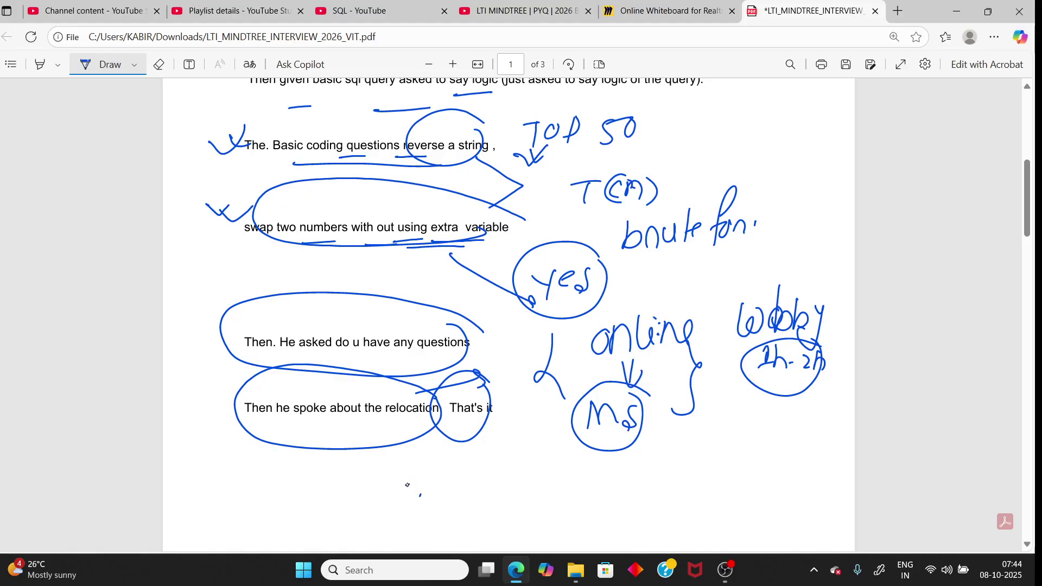
Step: Draw a bottom arrow with a 'line B-n' note underlined with dashes
drag(414, 484, 464, 482)
drag(452, 477, 454, 490)
mouse_move(497, 459)
mouse_down()
mouse_move(557, 481)
mouse_move(570, 470)
mouse_up()
mouse_move(679, 487)
mouse_down()
mouse_move(698, 485)
mouse_move(675, 477)
mouse_up()
mouse_move(634, 461)
mouse_down()
mouse_move(633, 493)
mouse_move(552, 497)
mouse_up()
drag(533, 494, 497, 494)
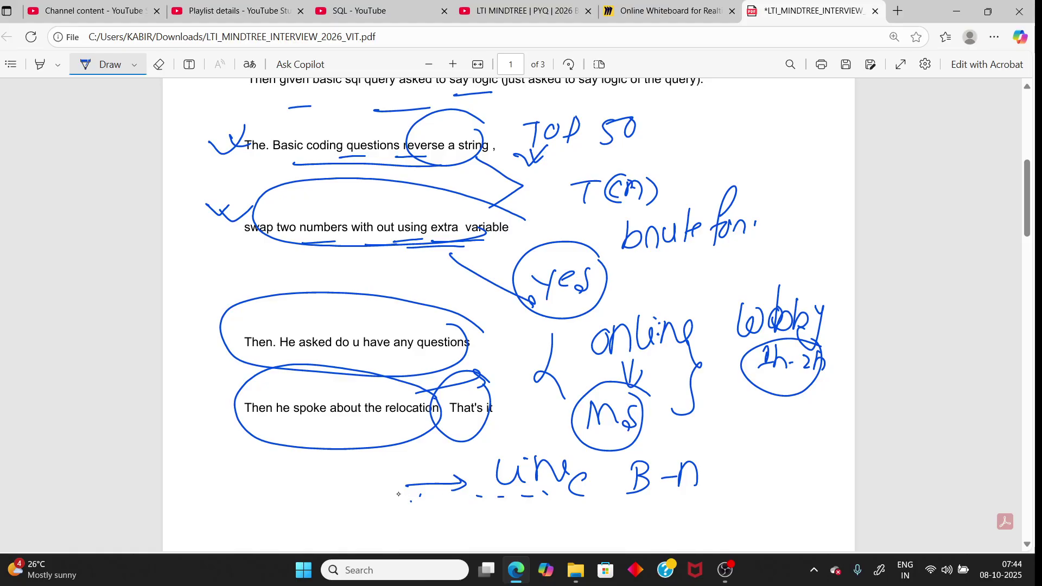
Step: Add a circled x and circled n, and sketch a long line with a box below
mouse_move(321, 494)
mouse_down()
mouse_move(337, 514)
mouse_move(353, 501)
mouse_move(316, 526)
mouse_move(350, 474)
mouse_up()
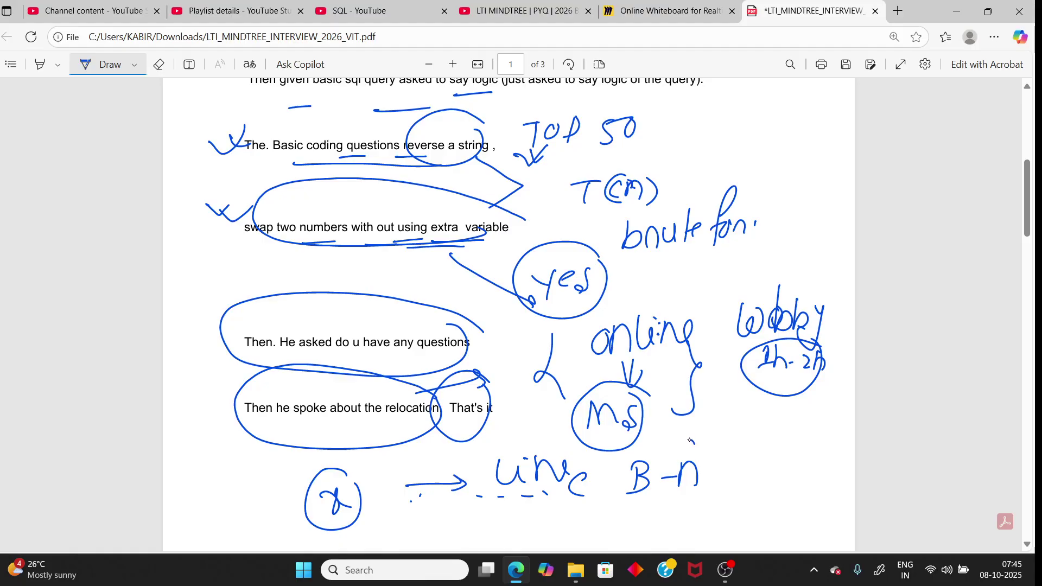
mouse_move(688, 441)
mouse_down()
mouse_move(716, 489)
mouse_move(688, 441)
mouse_up()
drag(695, 477, 680, 477)
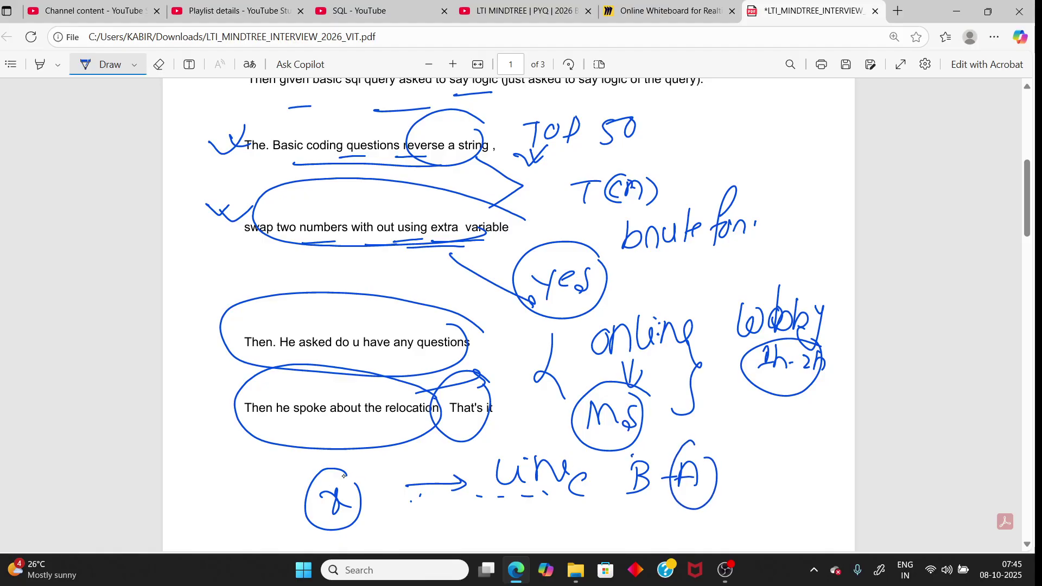
mouse_move(342, 473)
mouse_down()
mouse_move(352, 514)
mouse_move(513, 514)
mouse_up()
mouse_move(443, 542)
mouse_down()
mouse_move(519, 519)
mouse_move(584, 552)
mouse_up()
mouse_move(518, 550)
mouse_down()
mouse_move(436, 543)
mouse_move(528, 543)
mouse_up()
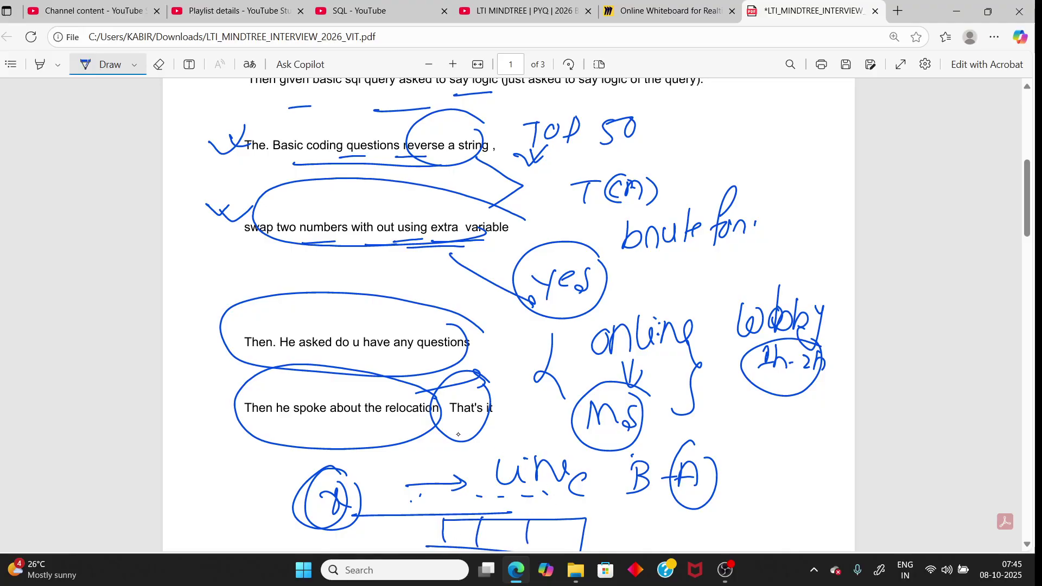